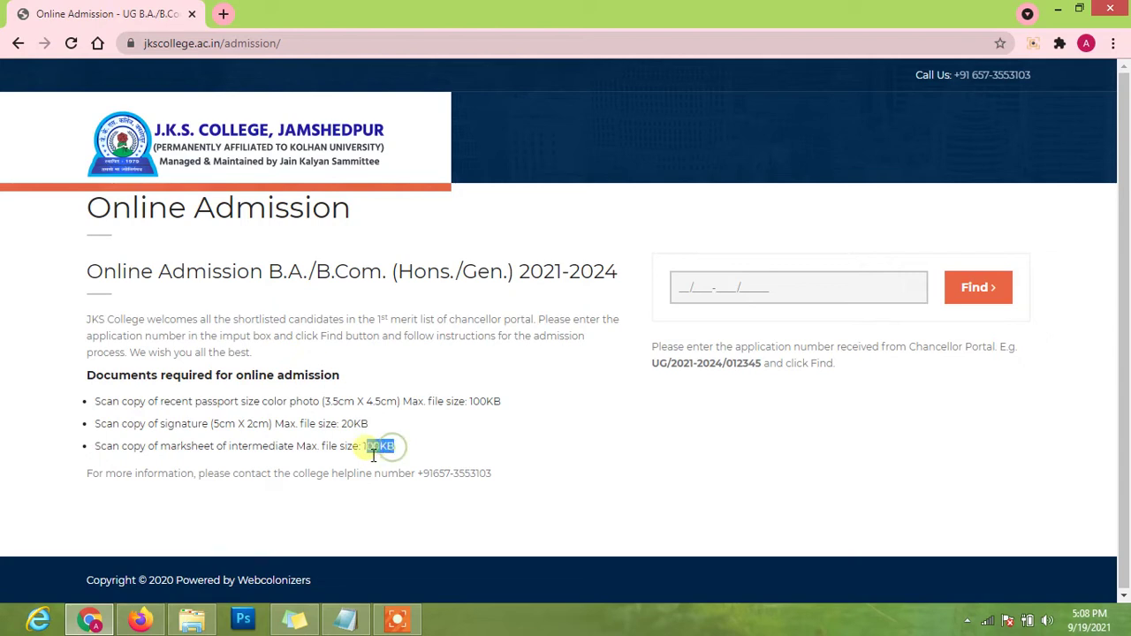
Highlight the 100KB marksheet limit and the helpline, then look up the applicant's application number.
{"action": "left_click", "coordinate": [441, 457]}
{"action": "left_click_drag", "start_coordinate": [417, 474], "coordinate": [495, 478]}
{"action": "left_click", "coordinate": [495, 479]}
{"action": "left_click", "coordinate": [681, 292]}
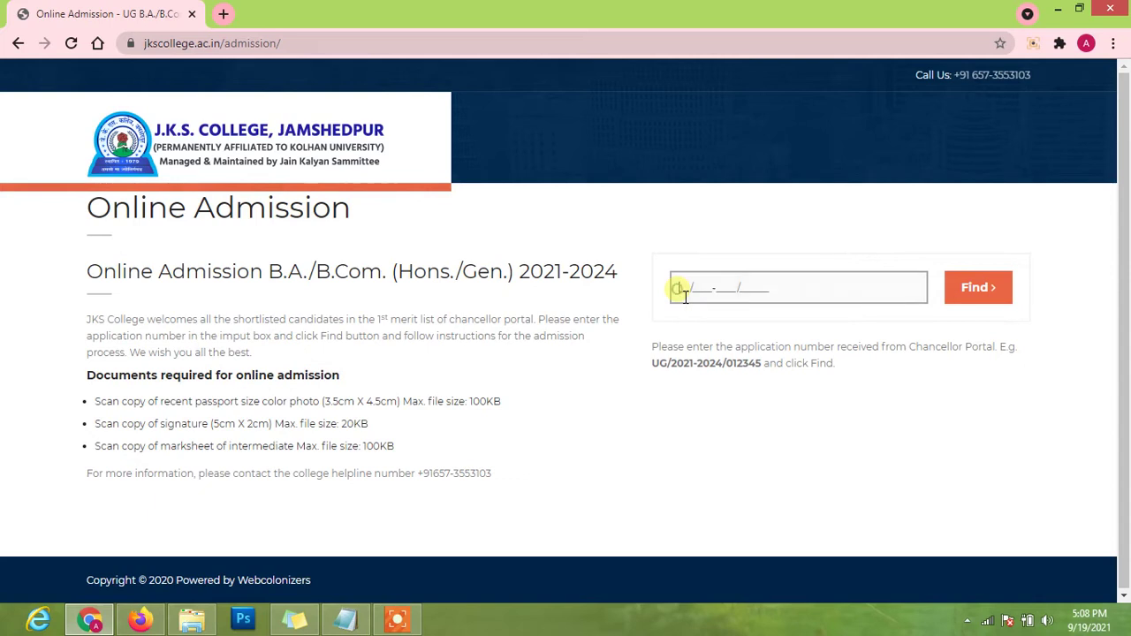
{"action": "left_click", "coordinate": [981, 291]}
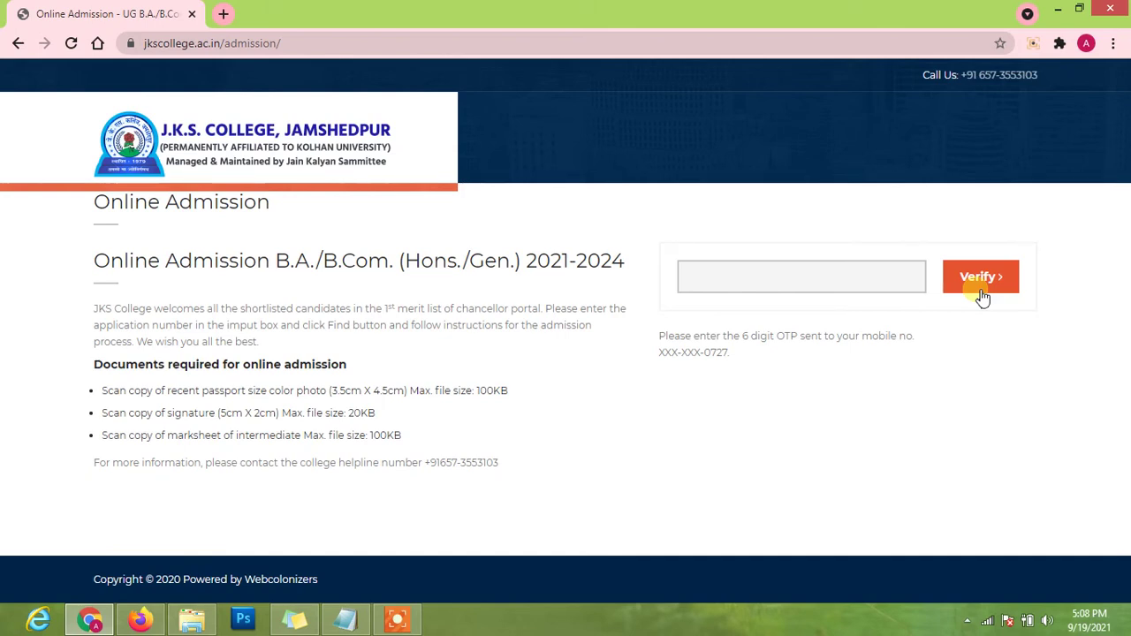
Enter the 6-digit OTP received by SMS and verify it.
{"action": "left_click", "coordinate": [867, 290]}
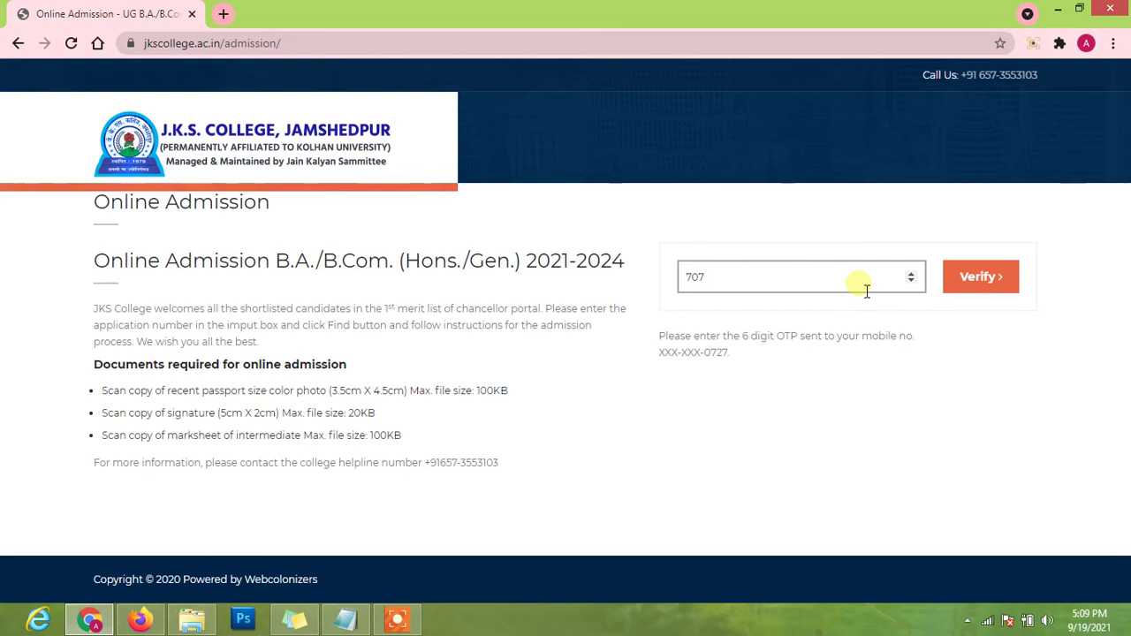
{"action": "left_click", "coordinate": [1001, 280]}
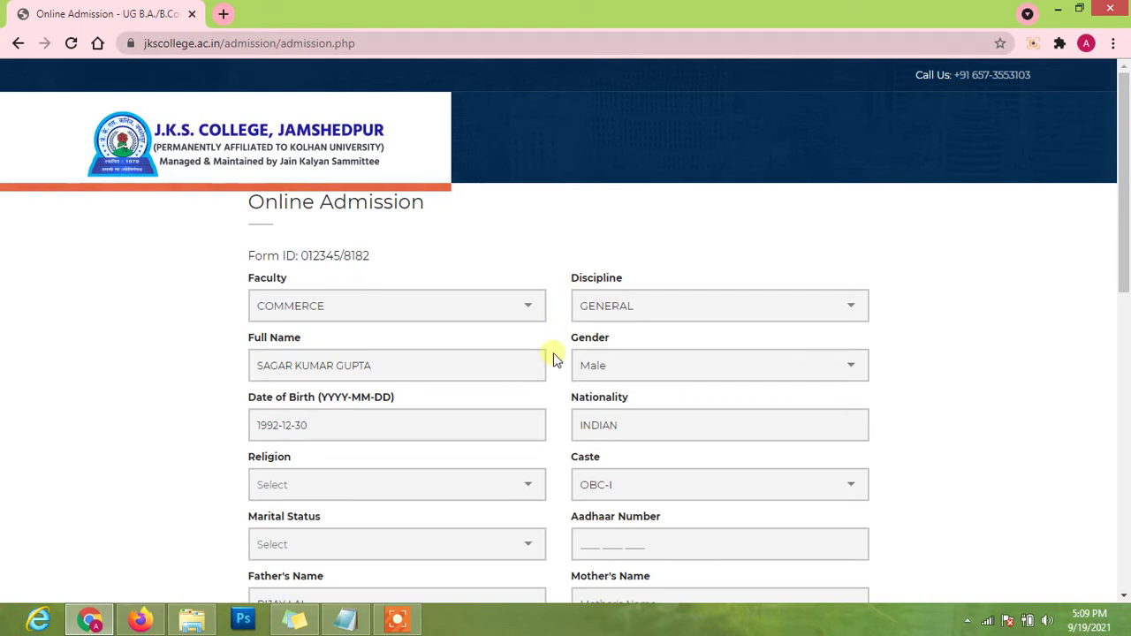
Set Religion to Hinduism and Marital Status to Unmarried.
{"action": "scroll", "coordinate": [553, 358], "scroll_direction": "down", "scroll_amount": 1}
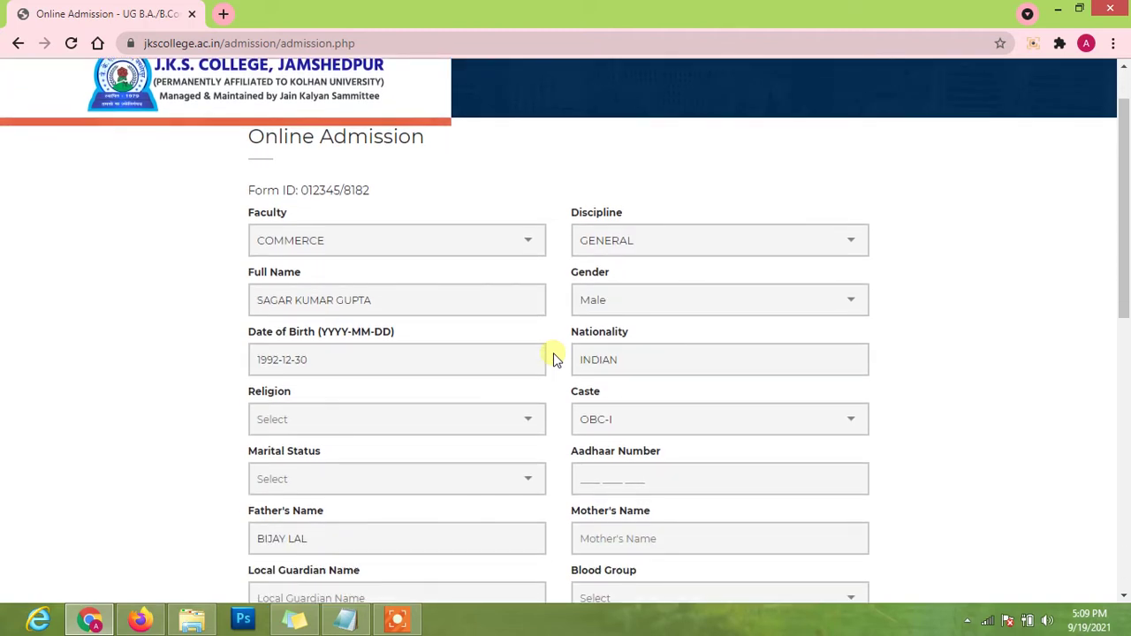
{"action": "scroll", "coordinate": [553, 358], "scroll_direction": "down", "scroll_amount": 1}
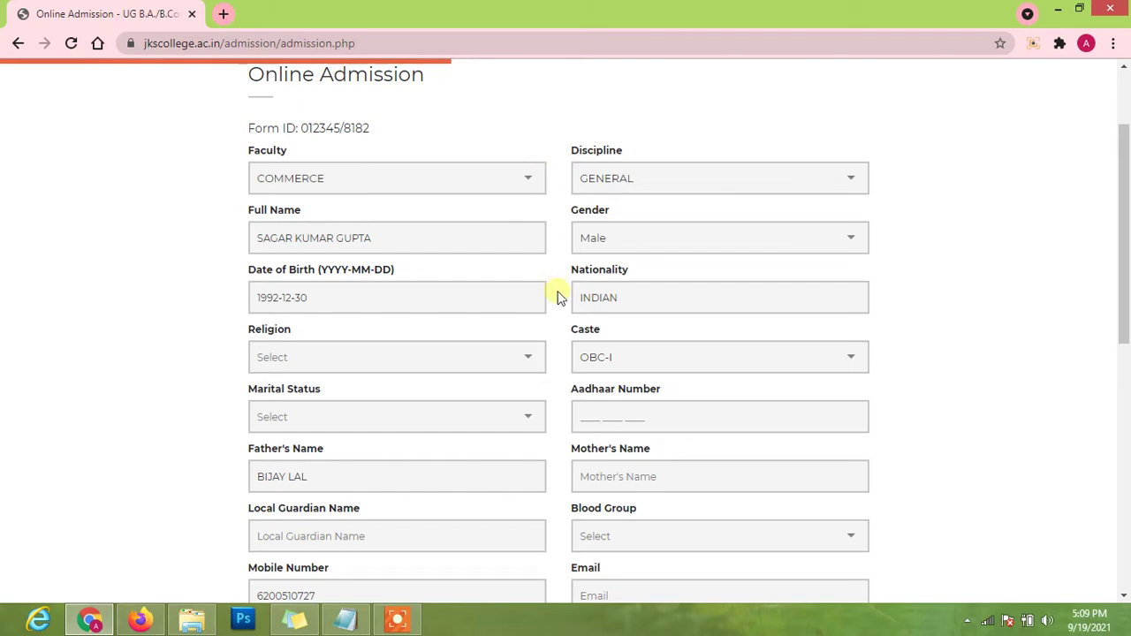
{"action": "left_click", "coordinate": [529, 357]}
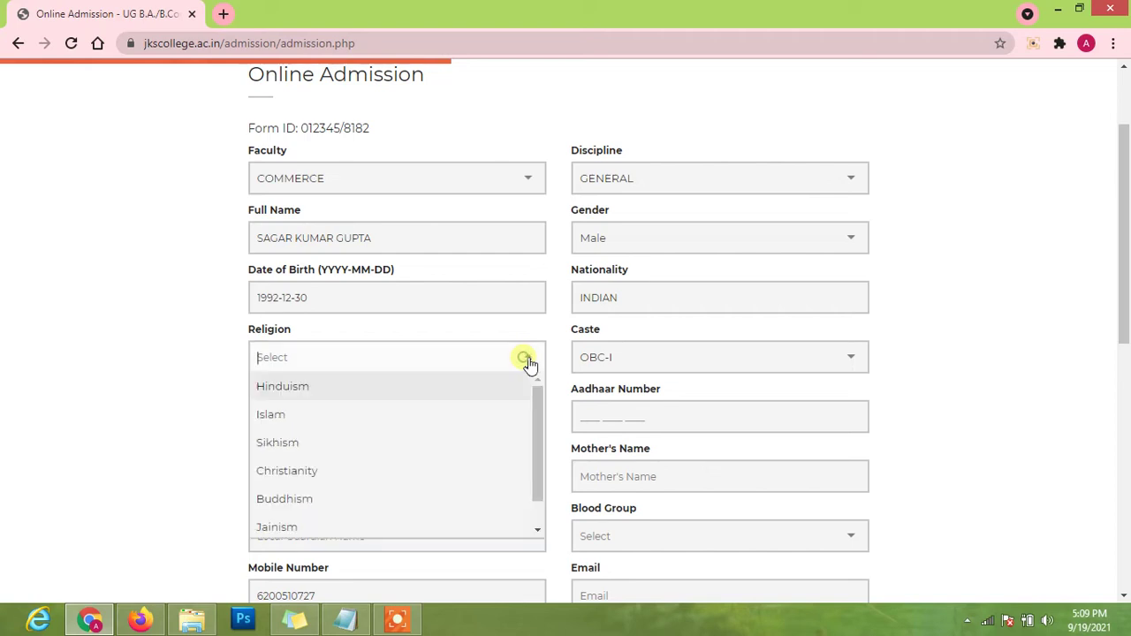
{"action": "left_click", "coordinate": [354, 389]}
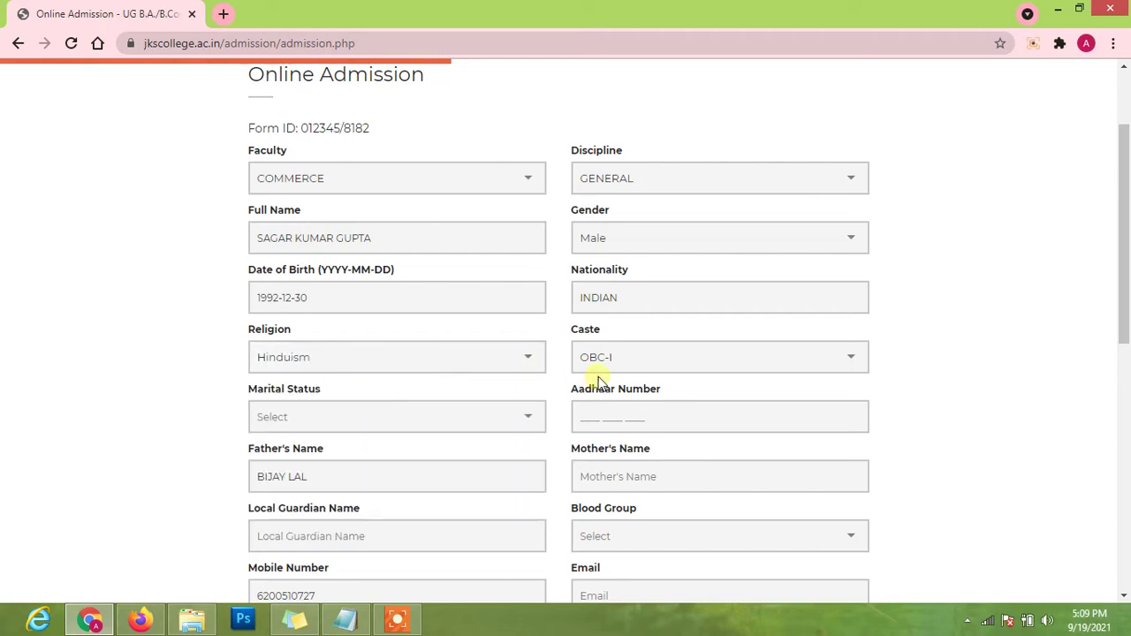
{"action": "left_click", "coordinate": [427, 420]}
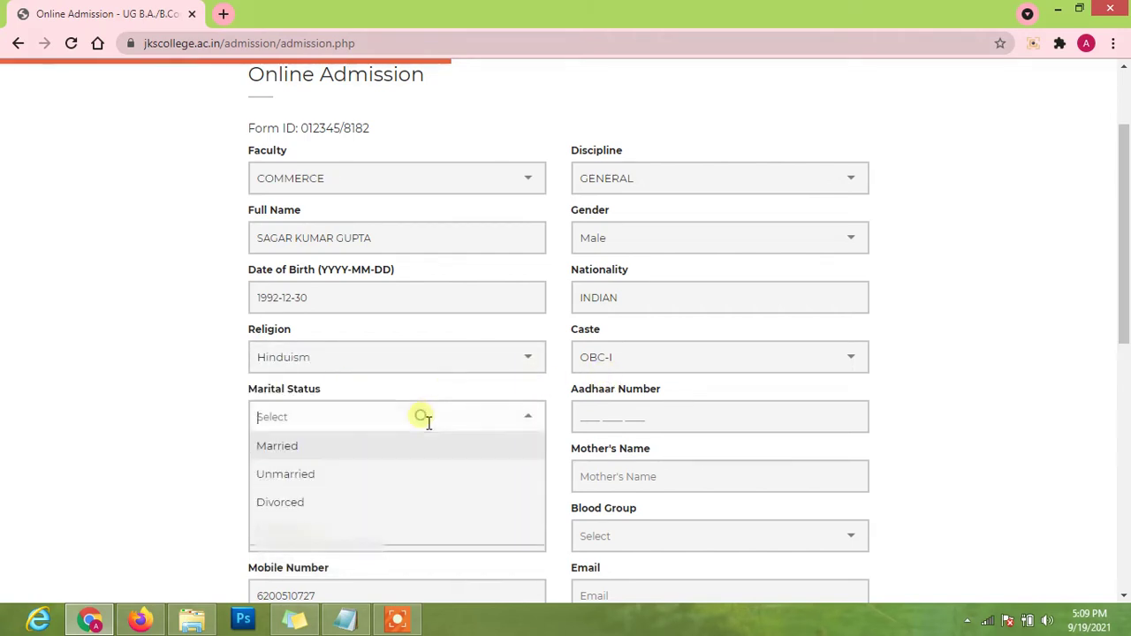
{"action": "left_click", "coordinate": [299, 472]}
Enter the Aadhaar number, the mother's name and the local guardian's name.
{"action": "left_click", "coordinate": [589, 423]}
{"action": "type", "text": "12345678"}
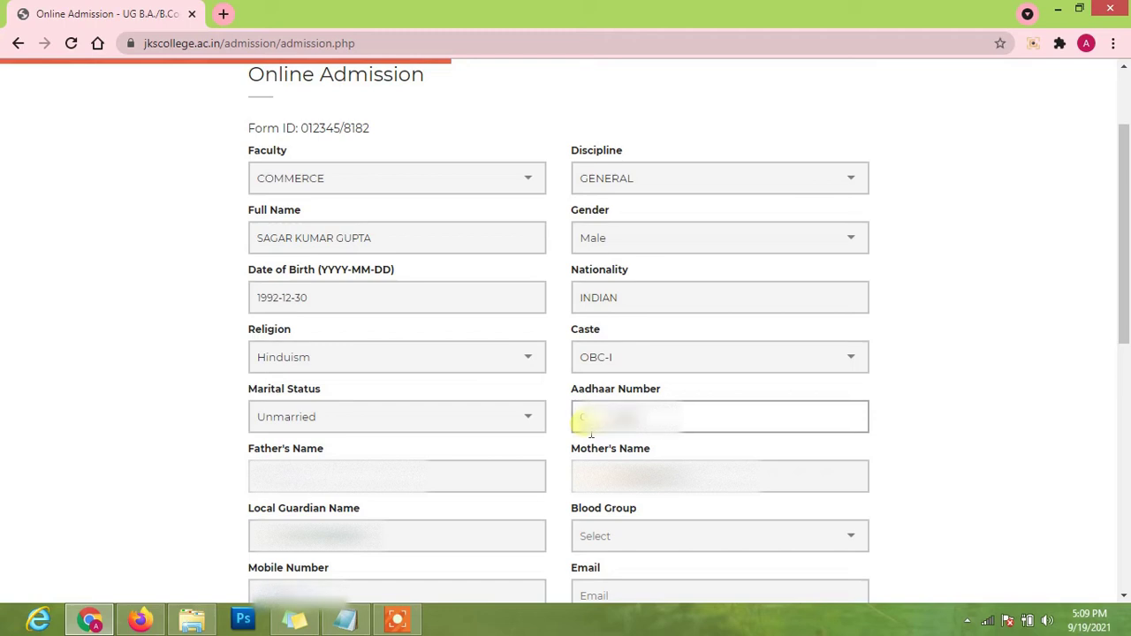
{"action": "type", "text": "9"}
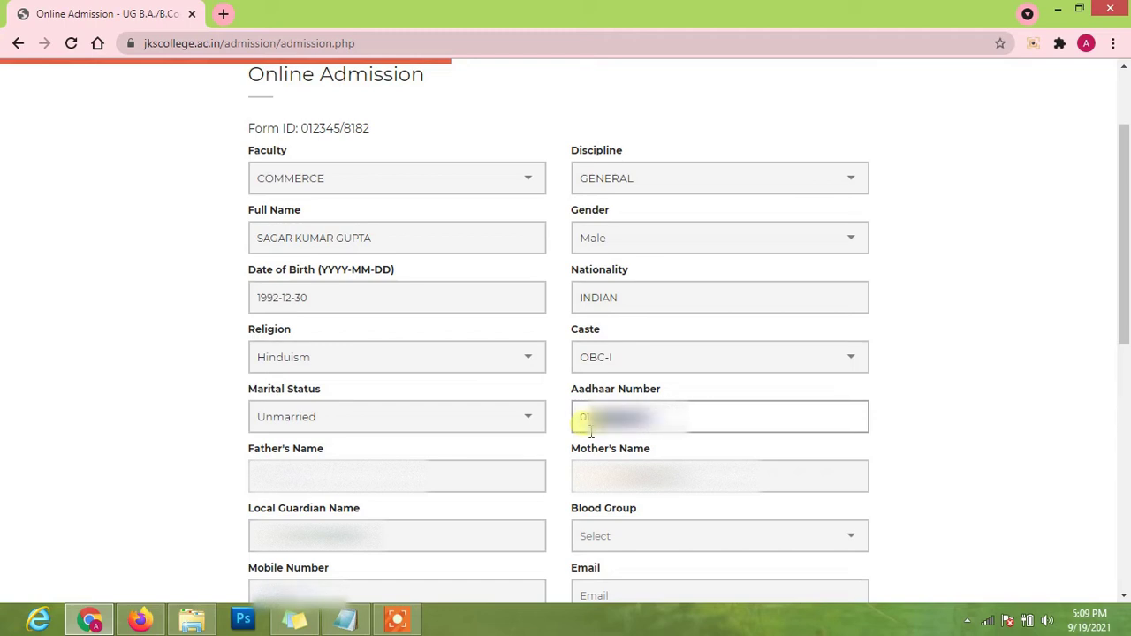
{"action": "key", "text": "BackSpace"}
{"action": "key", "text": "BackSpace"}
{"action": "key", "text": "BackSpace"}
{"action": "type", "text": "1"}
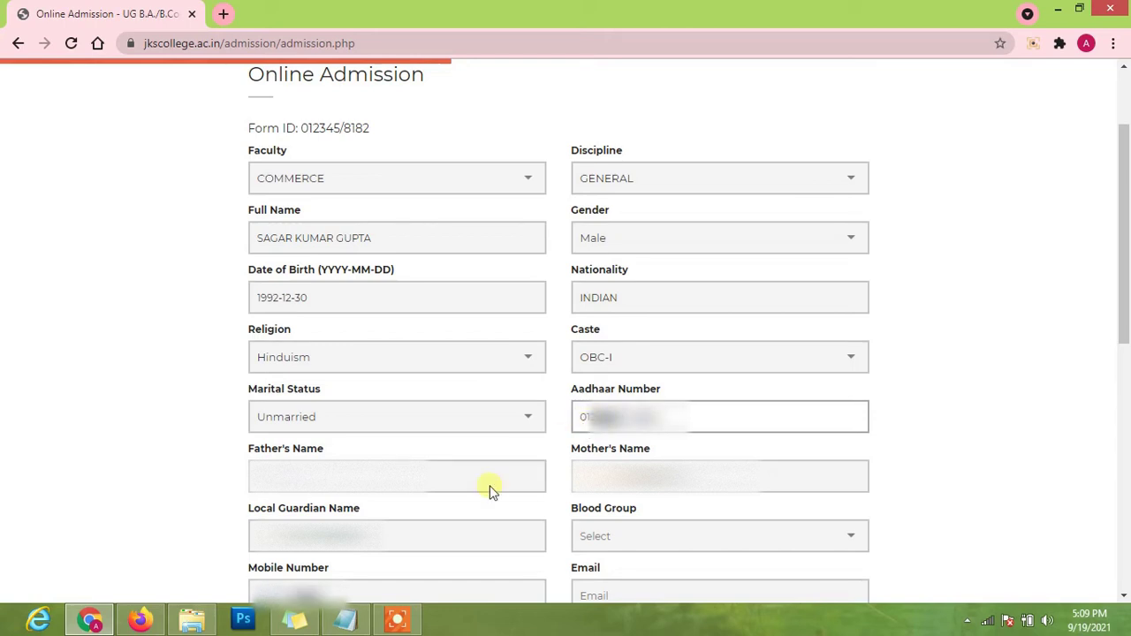
{"action": "left_click", "coordinate": [614, 491]}
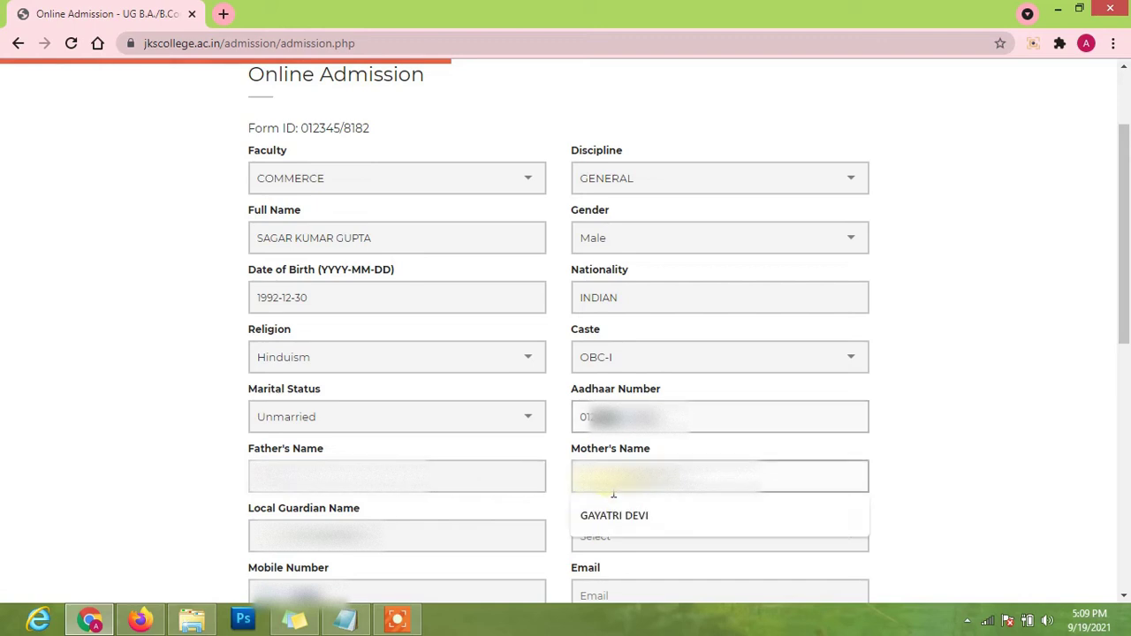
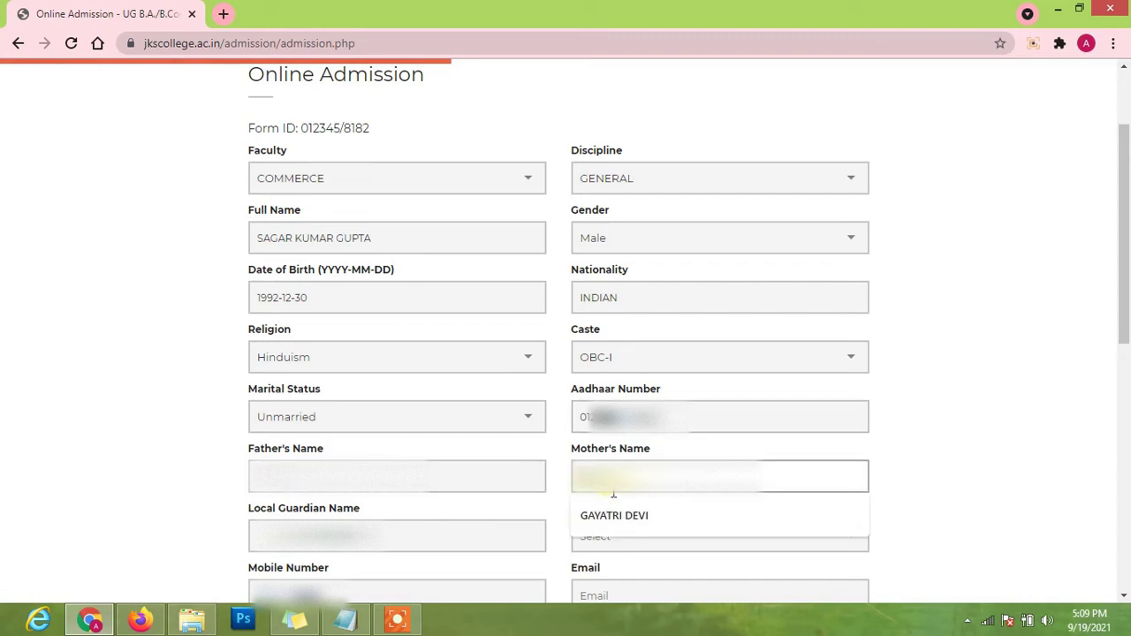
{"action": "key", "text": "Tab"}
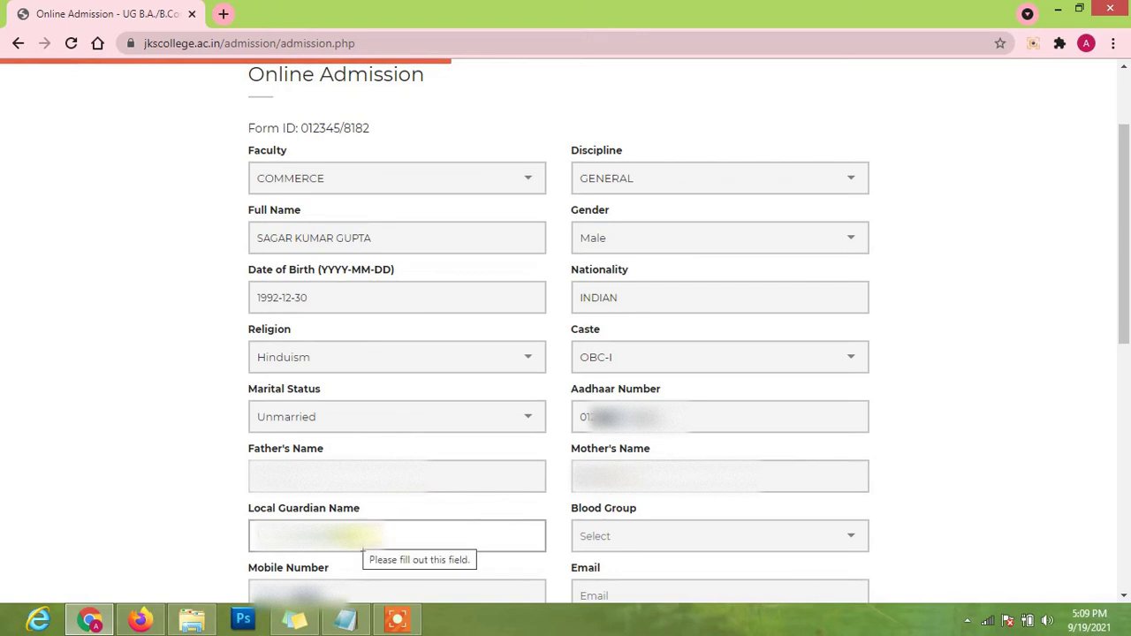
{"action": "left_click", "coordinate": [363, 550]}
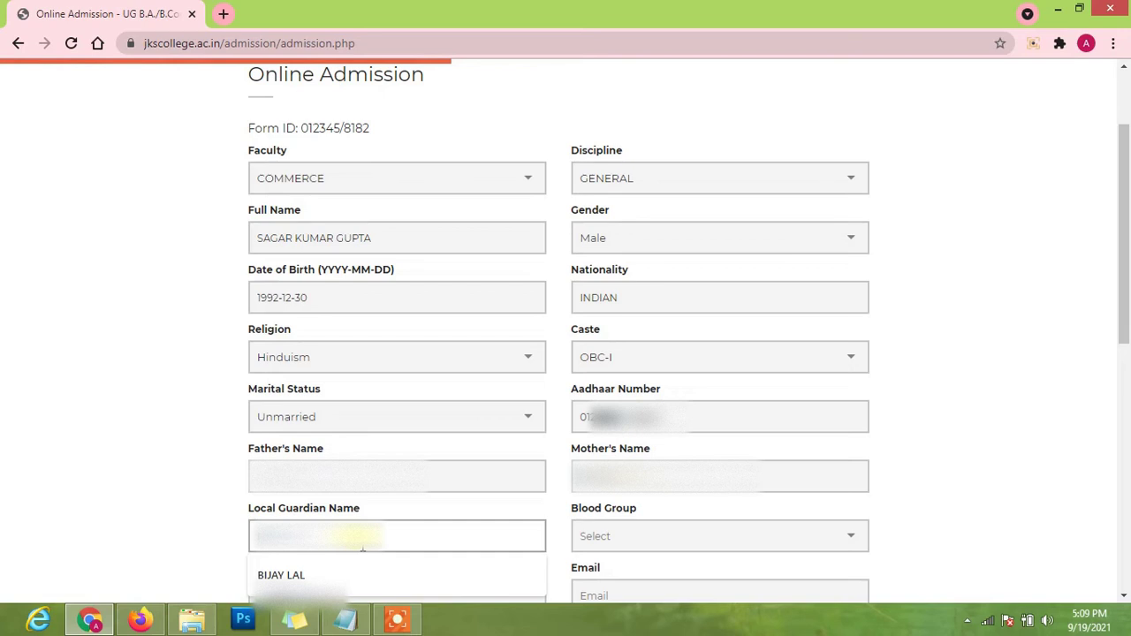
{"action": "key", "text": "Escape"}
{"action": "key", "text": "Tab"}
{"action": "scroll", "coordinate": [766, 573], "scroll_direction": "down", "scroll_amount": 2}
Set Blood Group to O+ and fill the email from the saved suggestion.
{"action": "scroll", "coordinate": [953, 475], "scroll_direction": "down", "scroll_amount": 1}
{"action": "scroll", "coordinate": [953, 475], "scroll_direction": "down", "scroll_amount": 3}
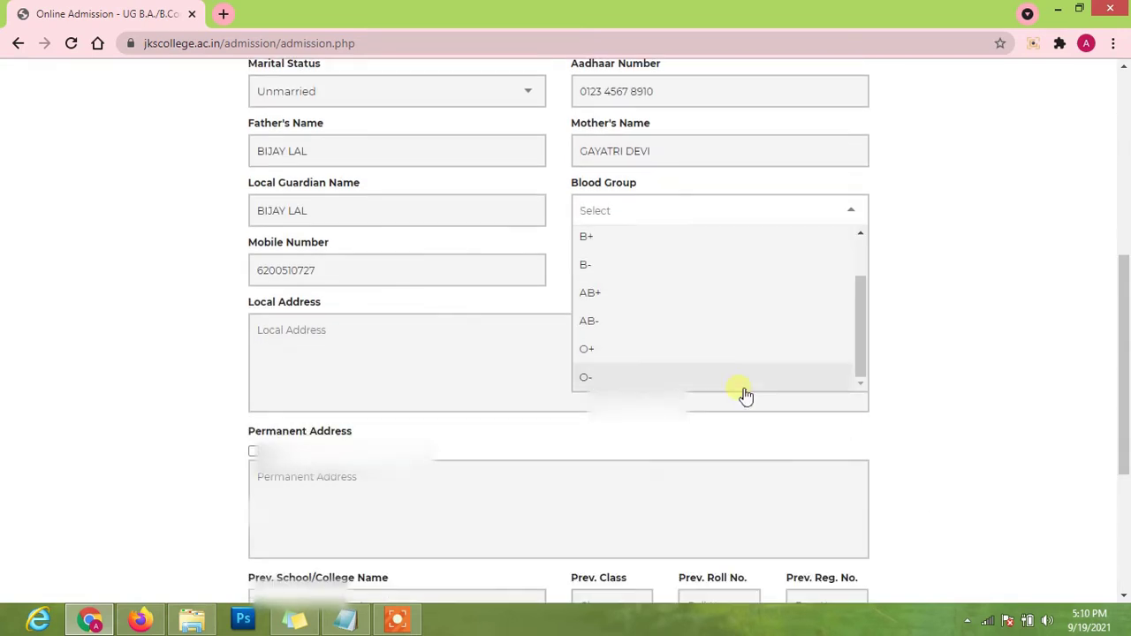
{"action": "left_click", "coordinate": [611, 353]}
{"action": "left_click", "coordinate": [603, 274]}
{"action": "type", "text": "SA"}
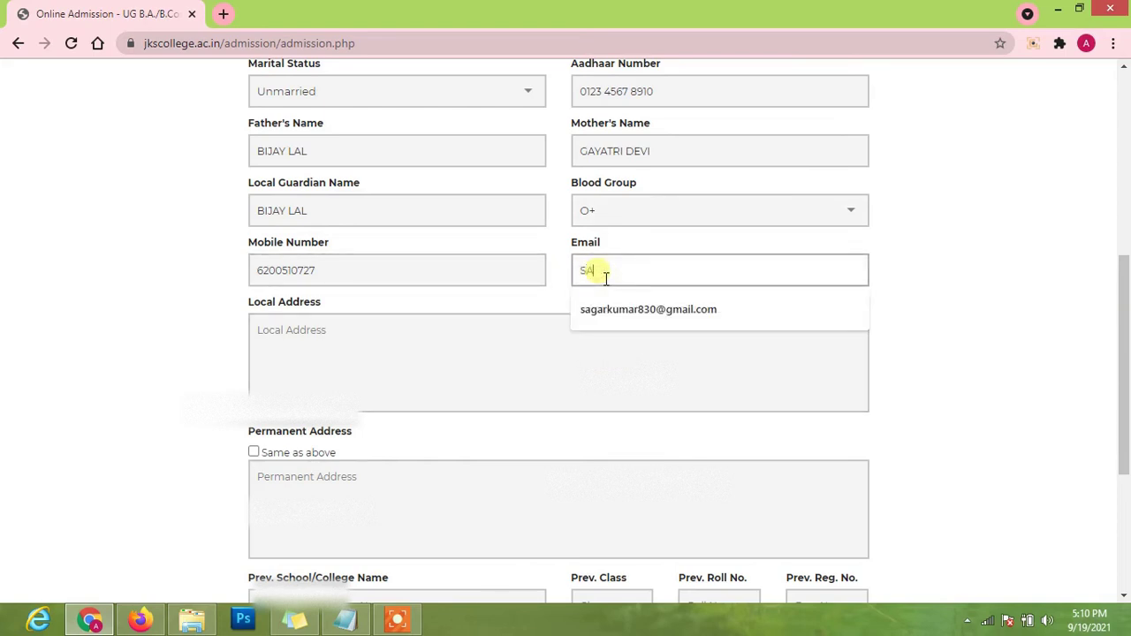
{"action": "key", "text": "Down"}
{"action": "key", "text": "Return"}
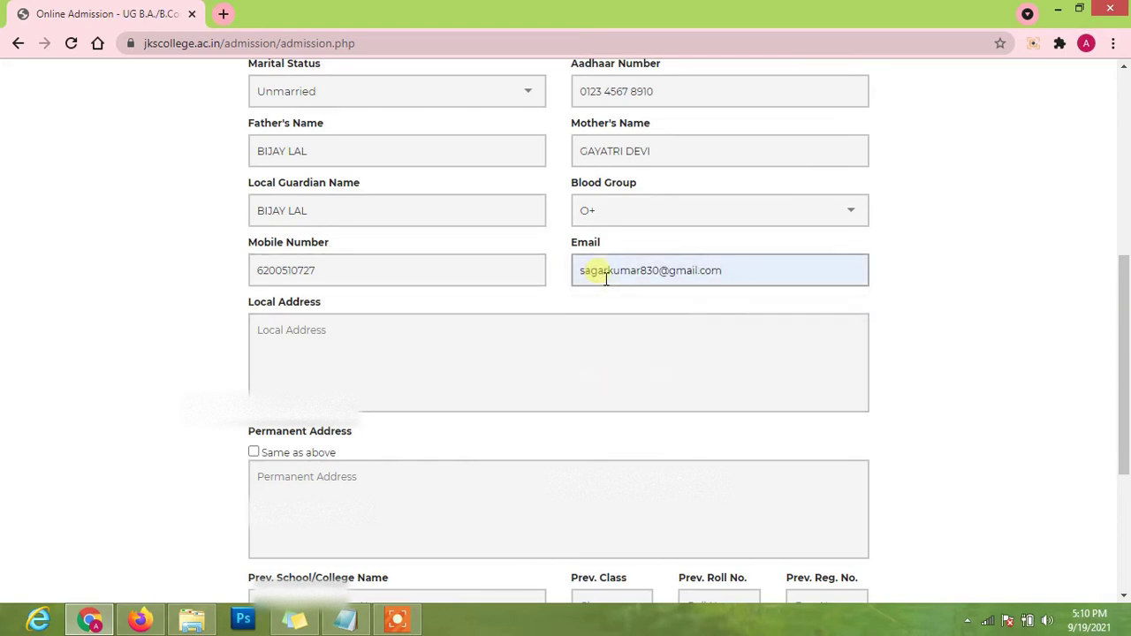
Enter the local address and tick Same as above to copy it to Permanent Address.
{"action": "left_click", "coordinate": [431, 351]}
{"action": "type", "text": "h. nO"}
{"action": "key", "text": "BackSpace"}
{"action": "key", "text": "BackSpace"}
{"action": "key", "text": "BackSpace"}
{"action": "key", "text": "BackSpace"}
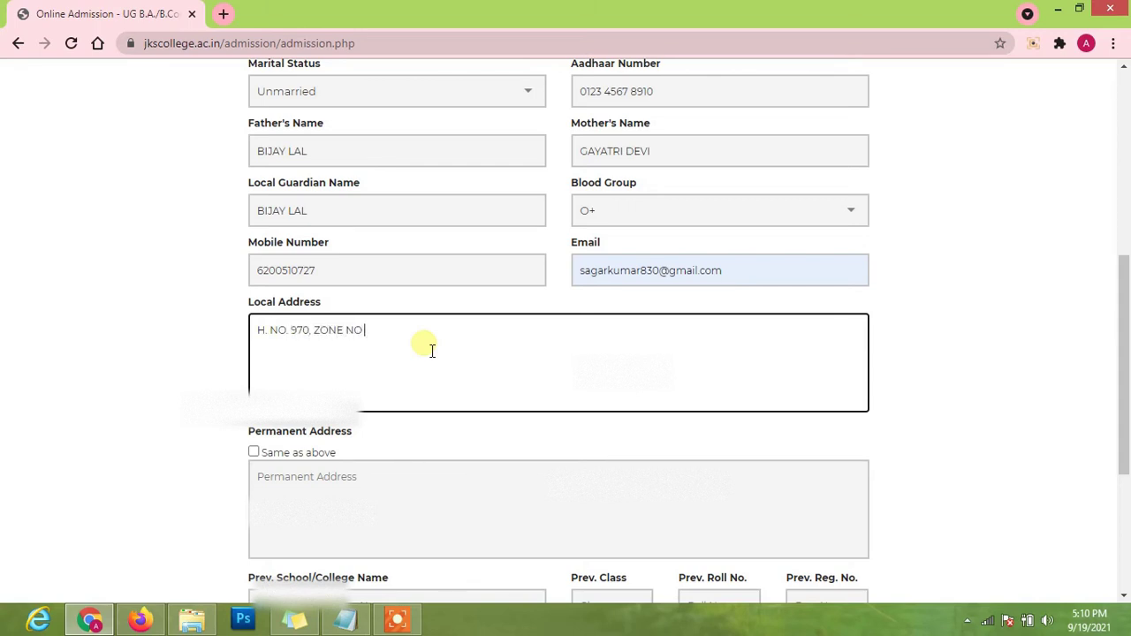
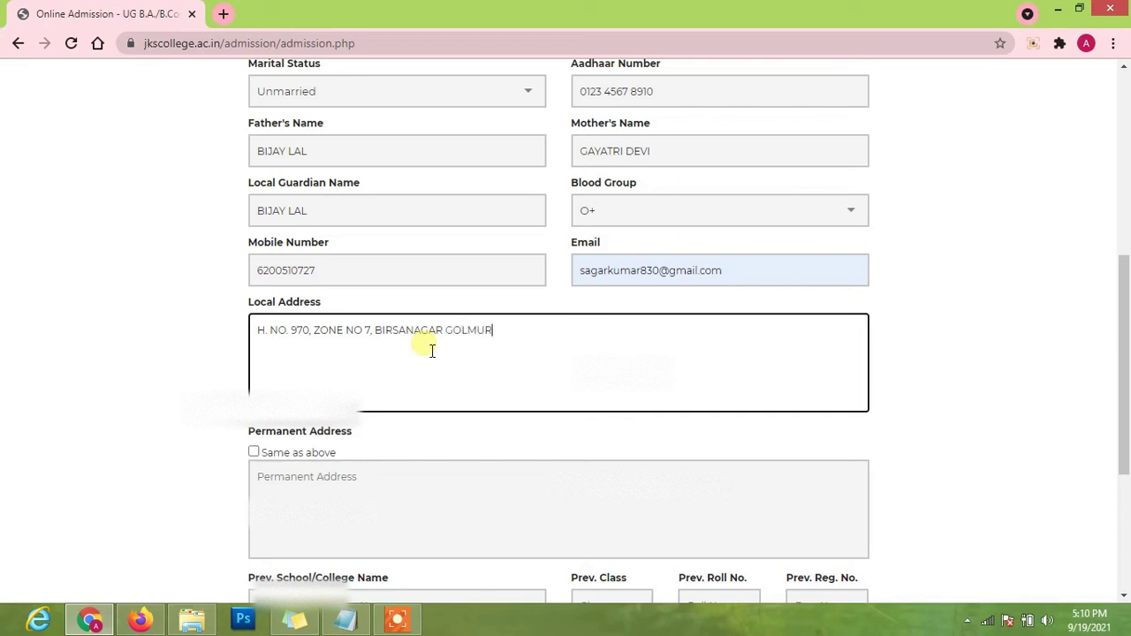
{"action": "key", "text": "Tab"}
{"action": "left_click", "coordinate": [362, 477]}
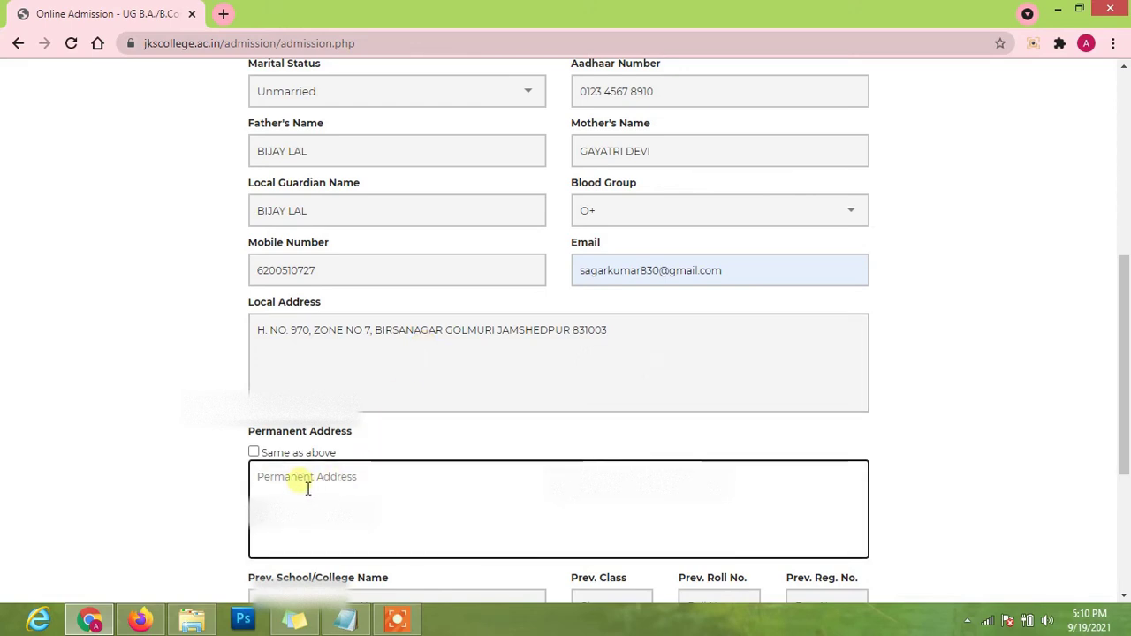
{"action": "left_click", "coordinate": [254, 453]}
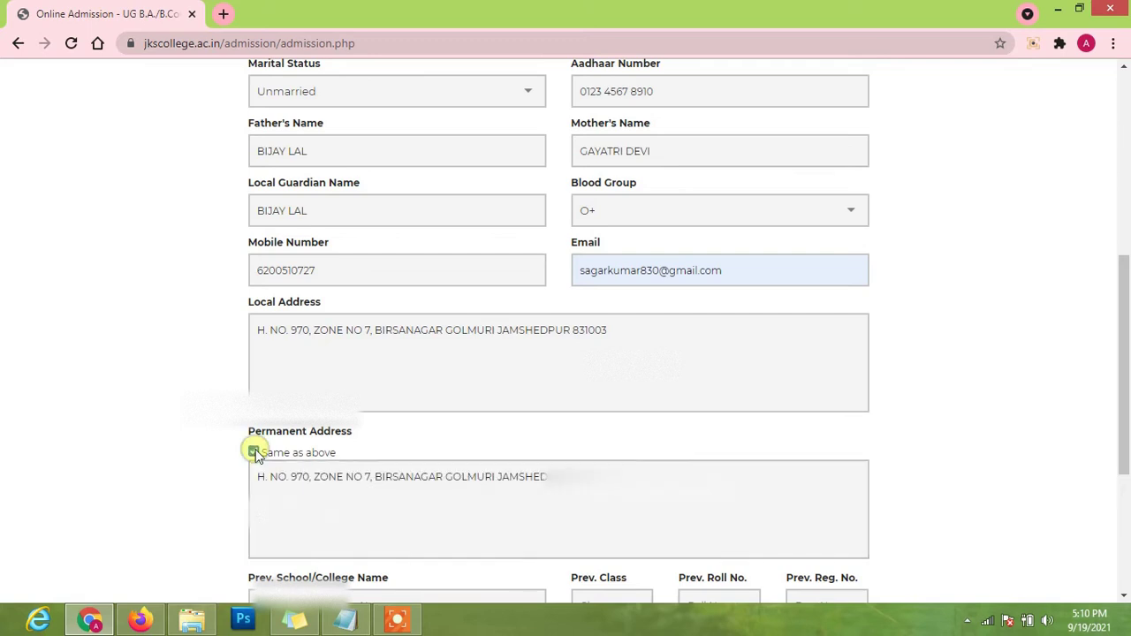
Fill Previous College as Jamshedpur Co-operative College and Class as XII from suggestions.
{"action": "scroll", "coordinate": [487, 531], "scroll_direction": "down", "scroll_amount": 2}
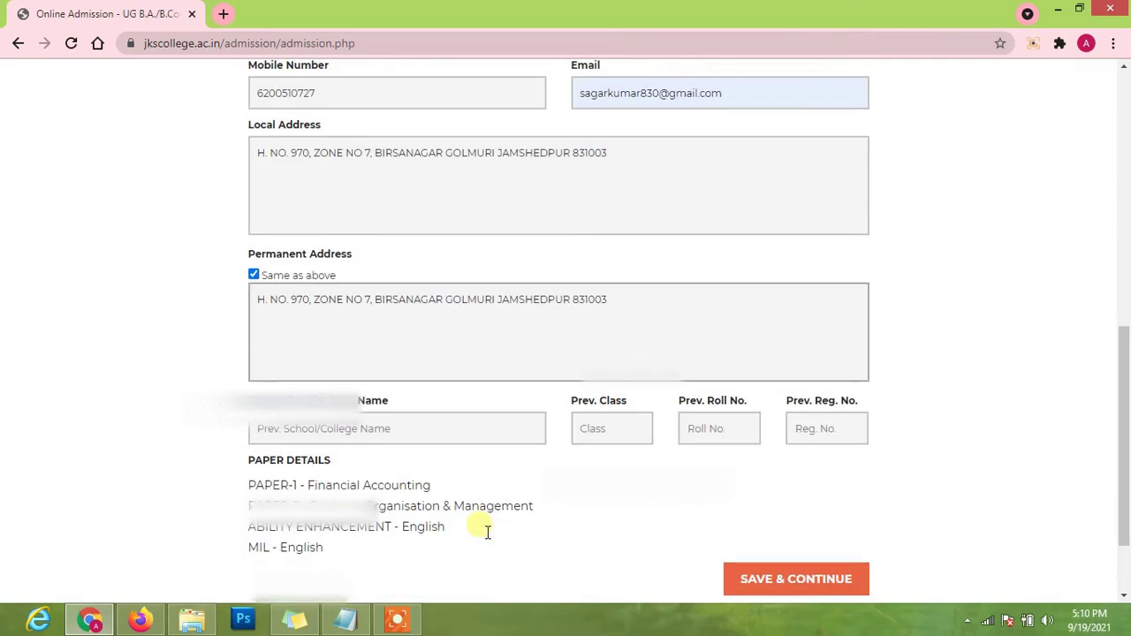
{"action": "left_click", "coordinate": [400, 421]}
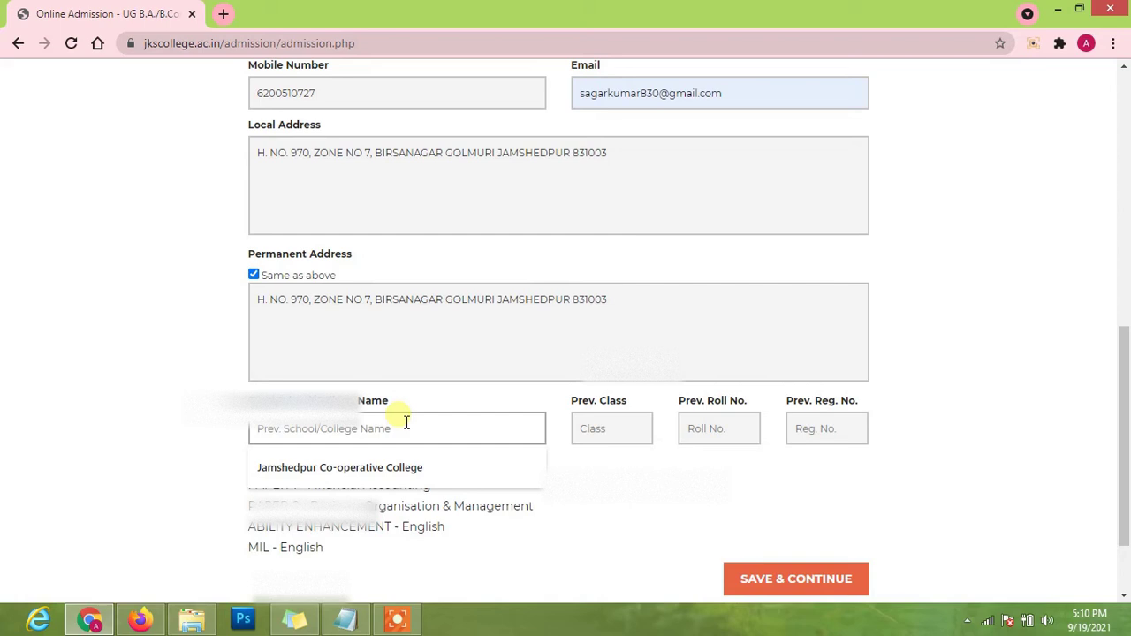
{"action": "type", "text": "JA"}
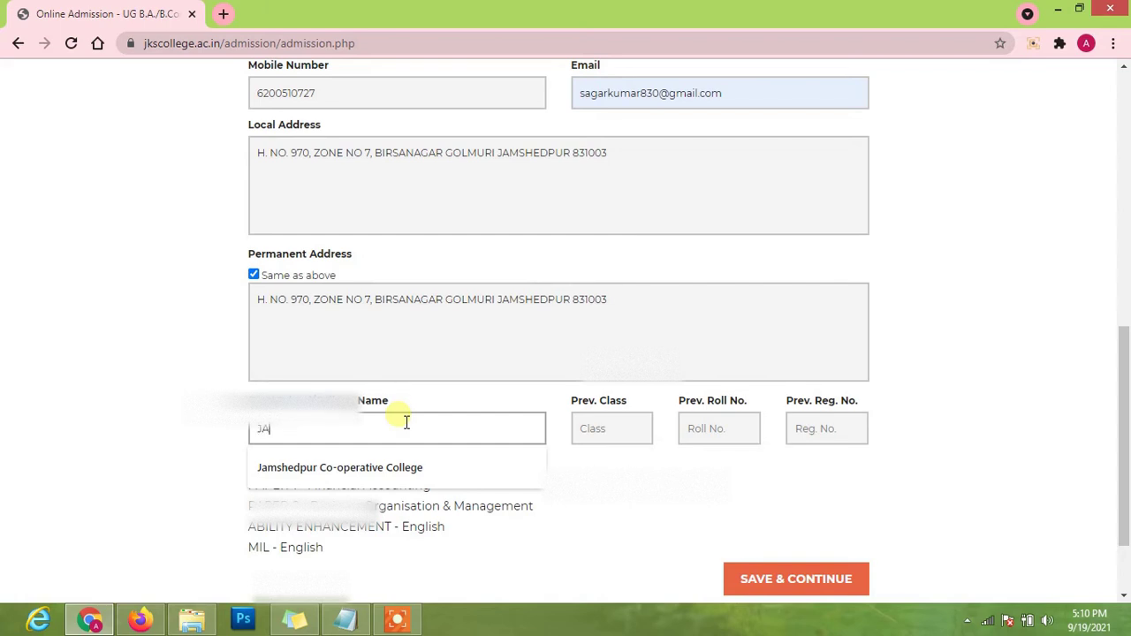
{"action": "key", "text": "Down"}
{"action": "key", "text": "Return"}
{"action": "left_click", "coordinate": [613, 430]}
{"action": "key", "text": "Down"}
{"action": "key", "text": "Return"}
Fill roll number 002 and the registration number, then save and continue.
{"action": "left_click", "coordinate": [739, 430]}
{"action": "key", "text": "Down"}
{"action": "key", "text": "Return"}
{"action": "left_click", "coordinate": [839, 433]}
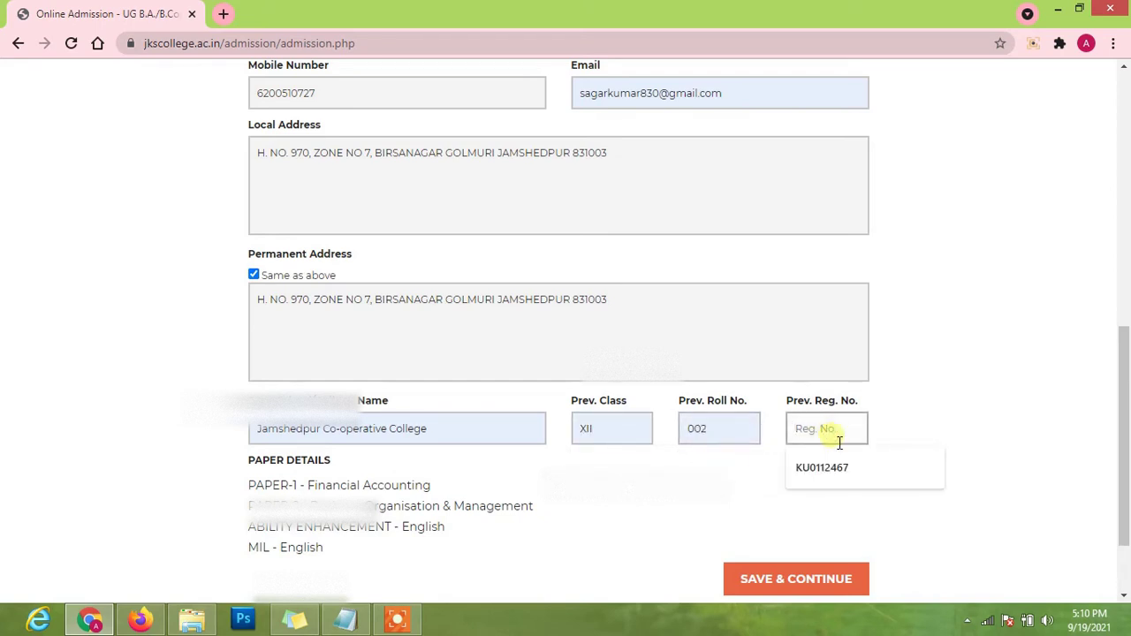
{"action": "key", "text": "Down"}
{"action": "key", "text": "Return"}
{"action": "left_click", "coordinate": [791, 584]}
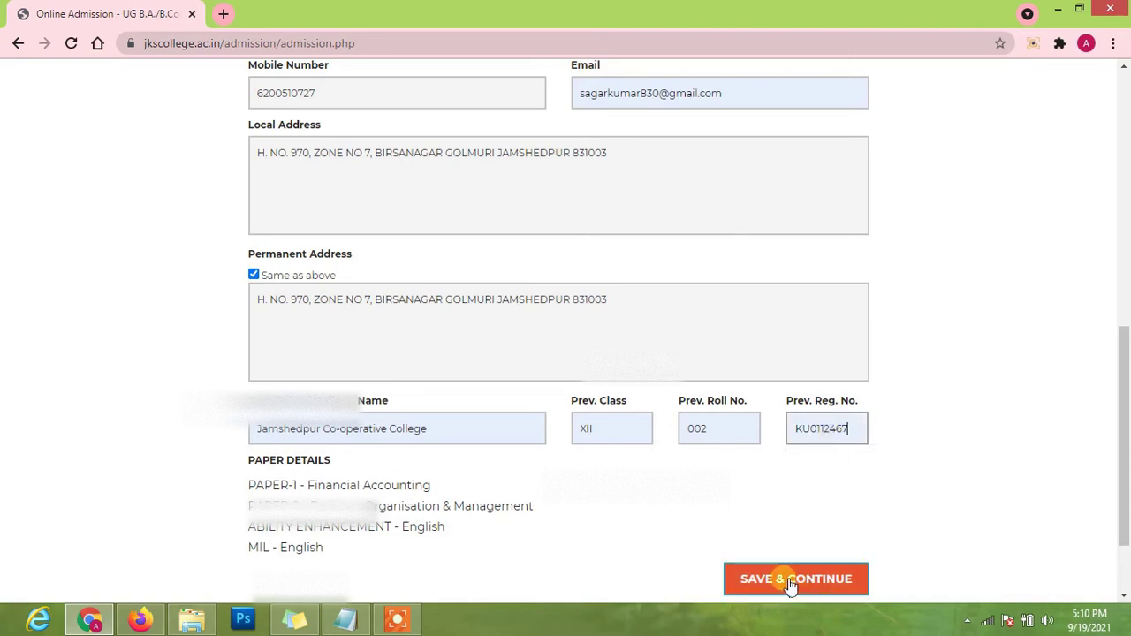
{"action": "scroll", "coordinate": [791, 583], "scroll_direction": "down", "scroll_amount": 2}
{"action": "left_click", "coordinate": [790, 481]}
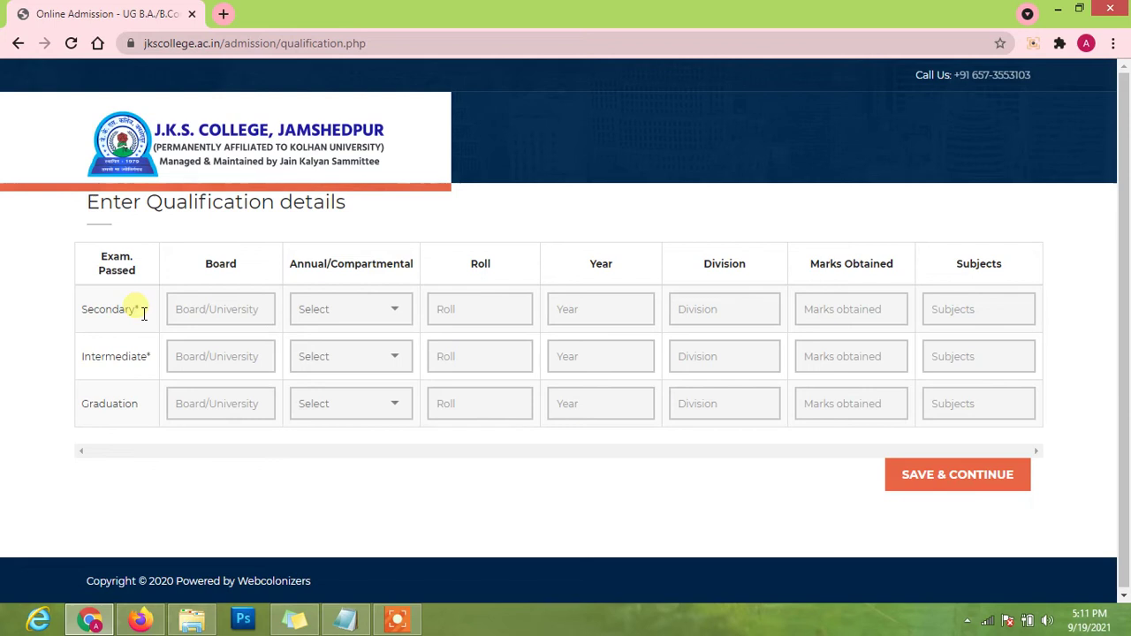
Fill the Secondary row with board JAC, Annual, roll 002, year 2008, division 1st.
{"action": "left_click", "coordinate": [202, 315]}
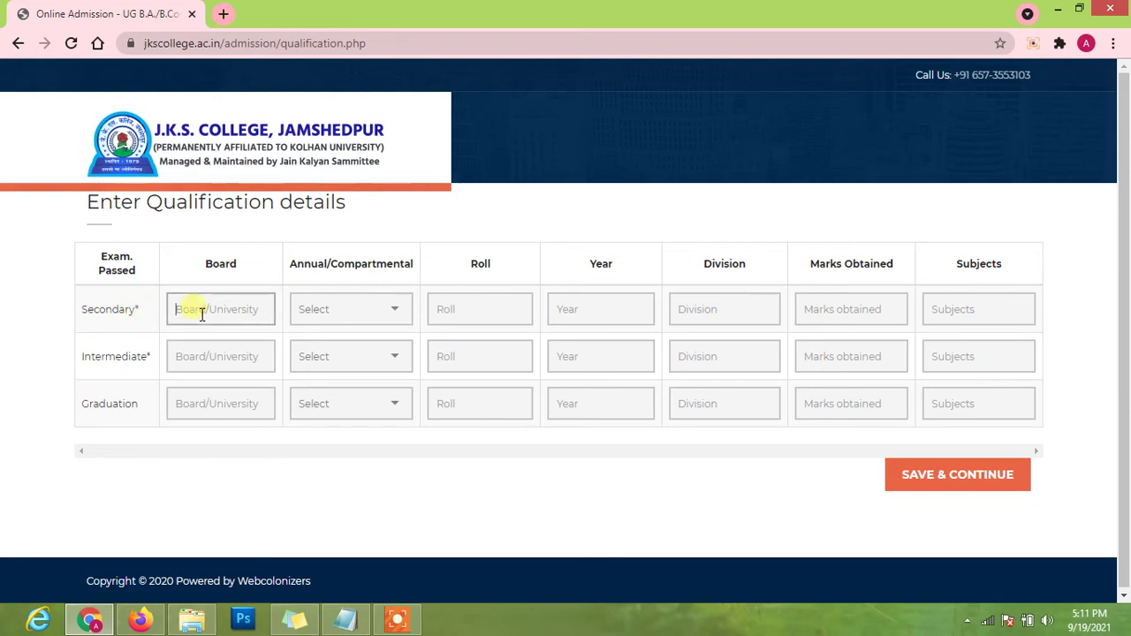
{"action": "left_click", "coordinate": [212, 345]}
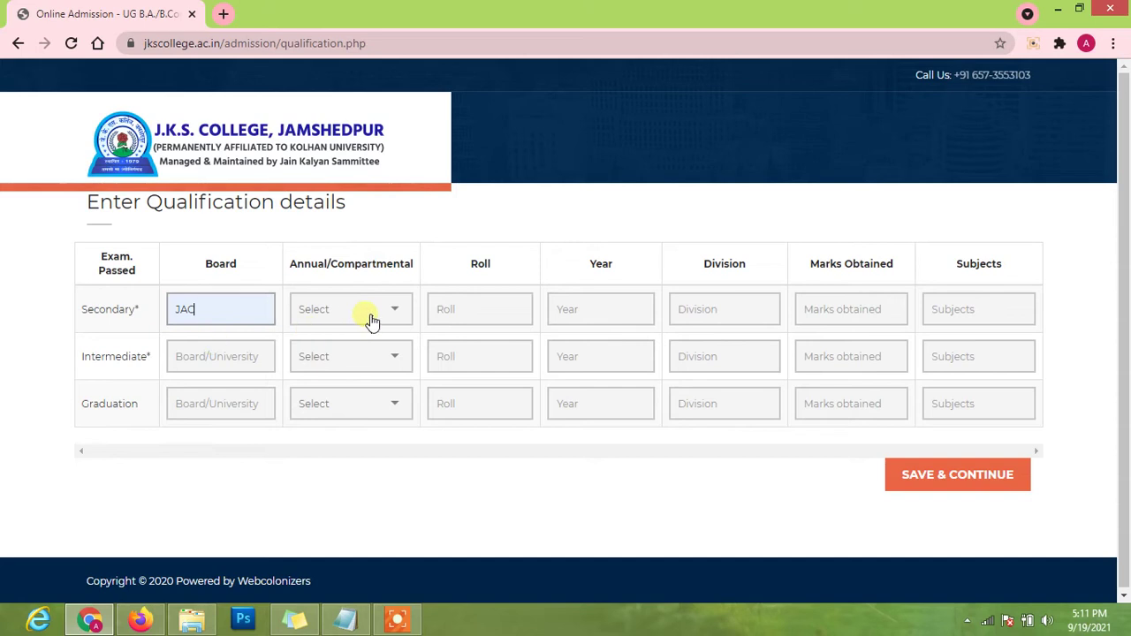
{"action": "left_click", "coordinate": [372, 320]}
{"action": "left_click", "coordinate": [359, 346]}
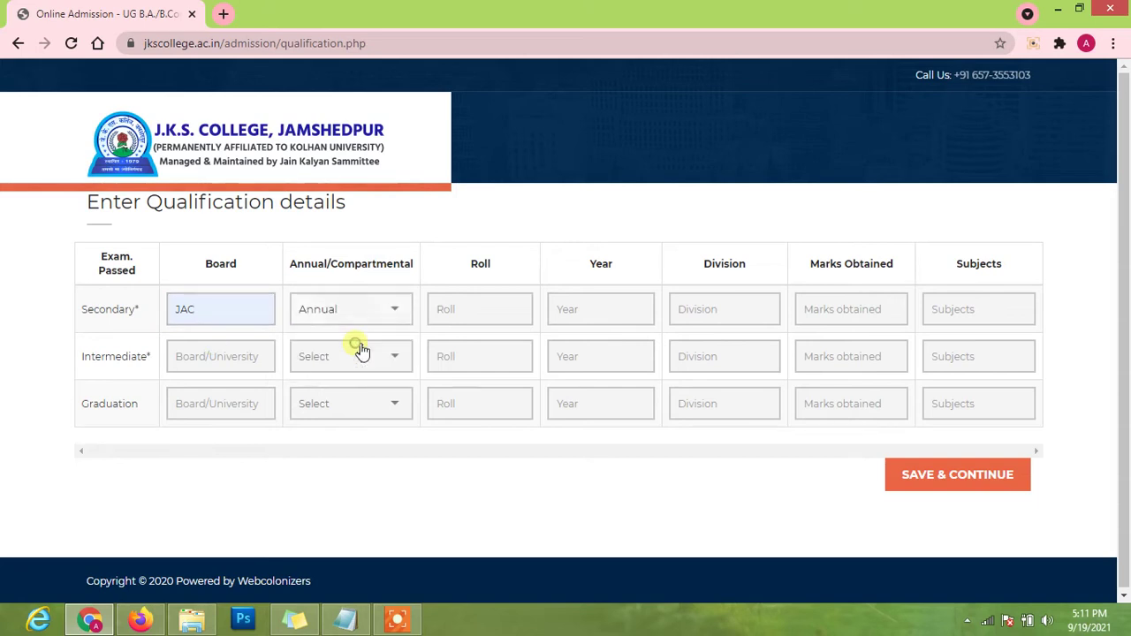
{"action": "left_click", "coordinate": [471, 312]}
{"action": "type", "text": "002"}
{"action": "left_click", "coordinate": [646, 311]}
{"action": "left_click", "coordinate": [574, 356]}
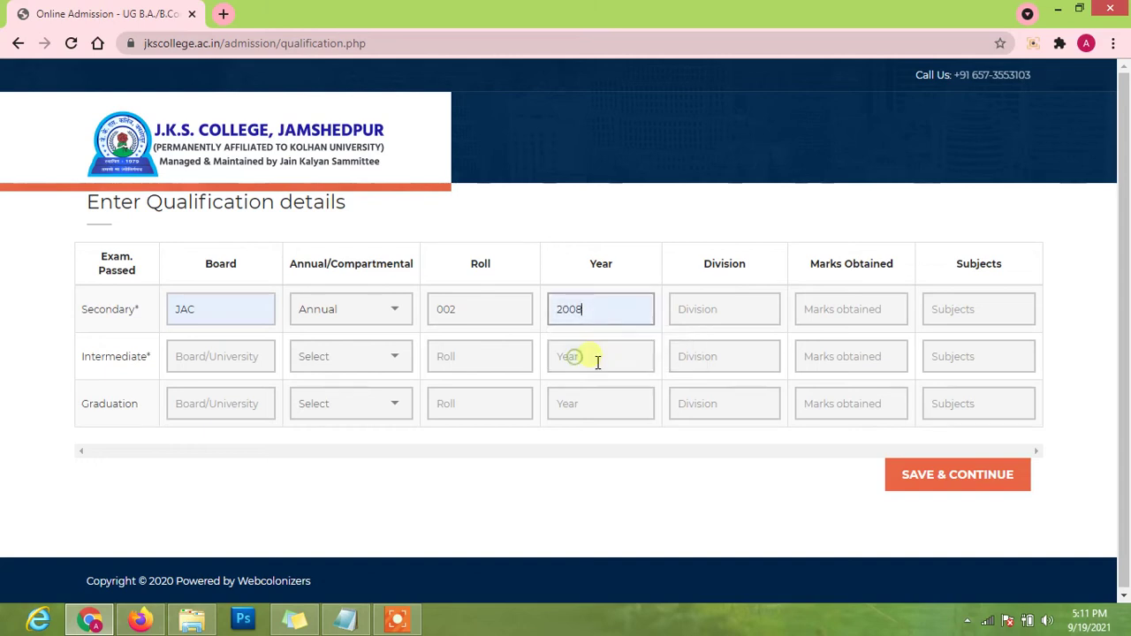
{"action": "left_click", "coordinate": [726, 324]}
{"action": "left_click", "coordinate": [695, 356]}
Add Secondary marks 72 and subjects HIN,ENG,MAT,SCI,SST, and set Intermediate board to JAC.
{"action": "left_click", "coordinate": [827, 321]}
{"action": "left_click", "coordinate": [825, 350]}
{"action": "left_click", "coordinate": [861, 312]}
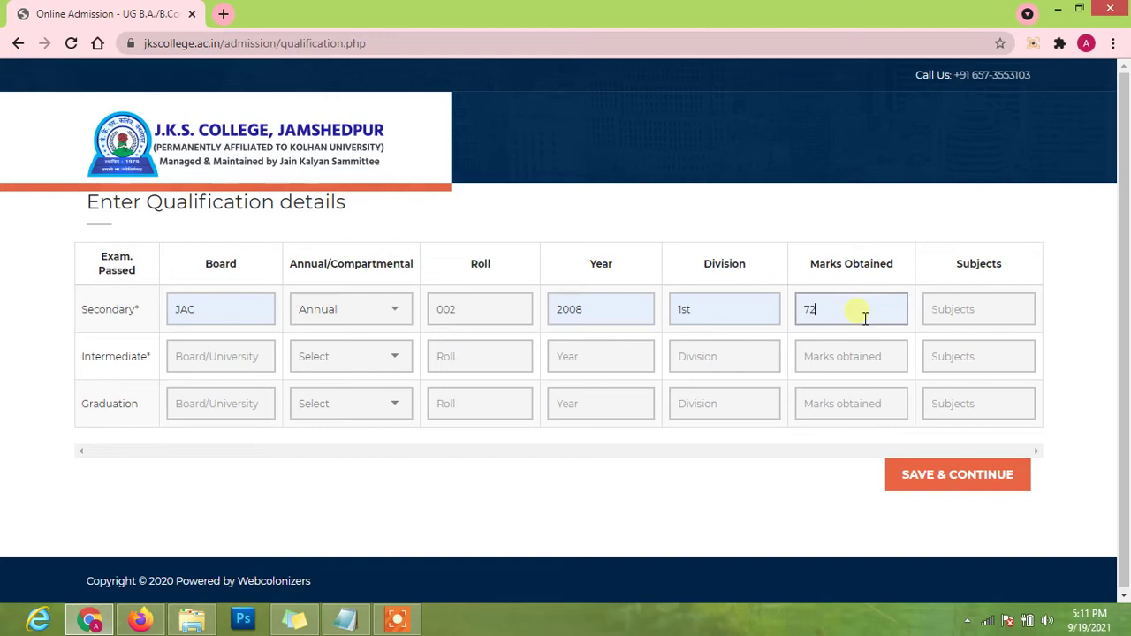
{"action": "type", "text": "%"}
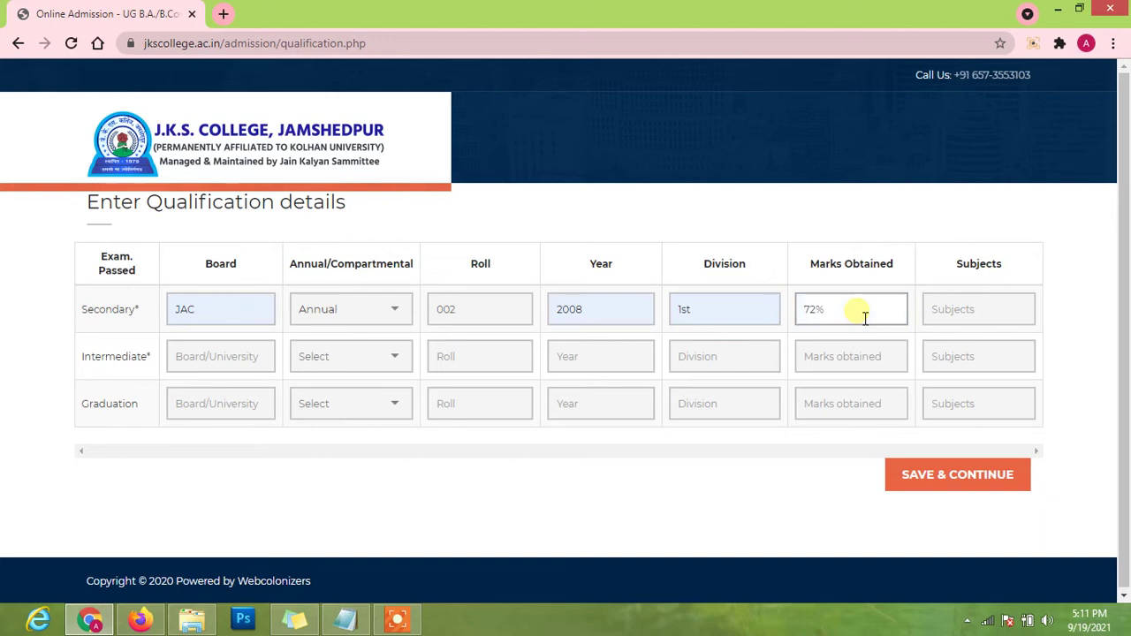
{"action": "key", "text": "BackSpace"}
{"action": "key", "text": "Tab"}
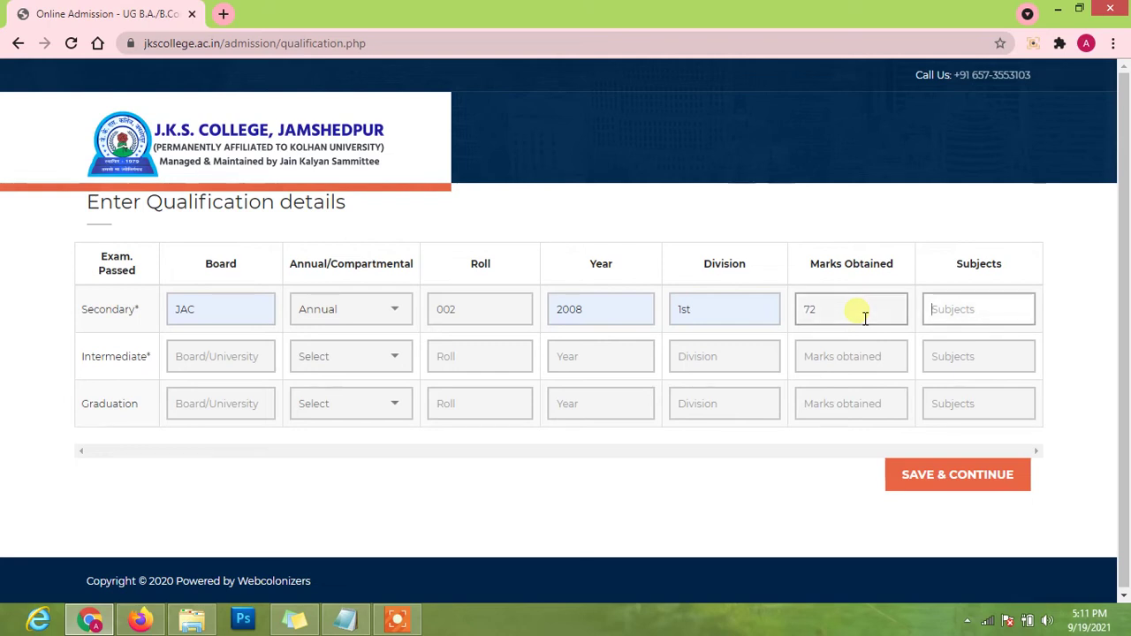
{"action": "type", "text": "HIN"}
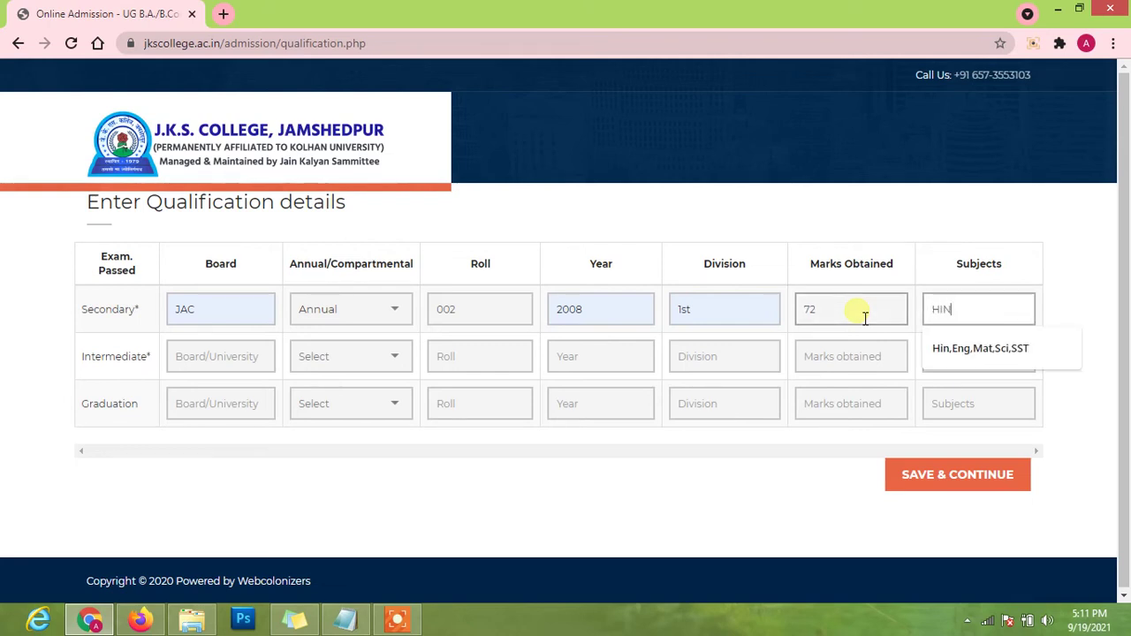
{"action": "type", "text": ",ENG,MAT,SCI,SST"}
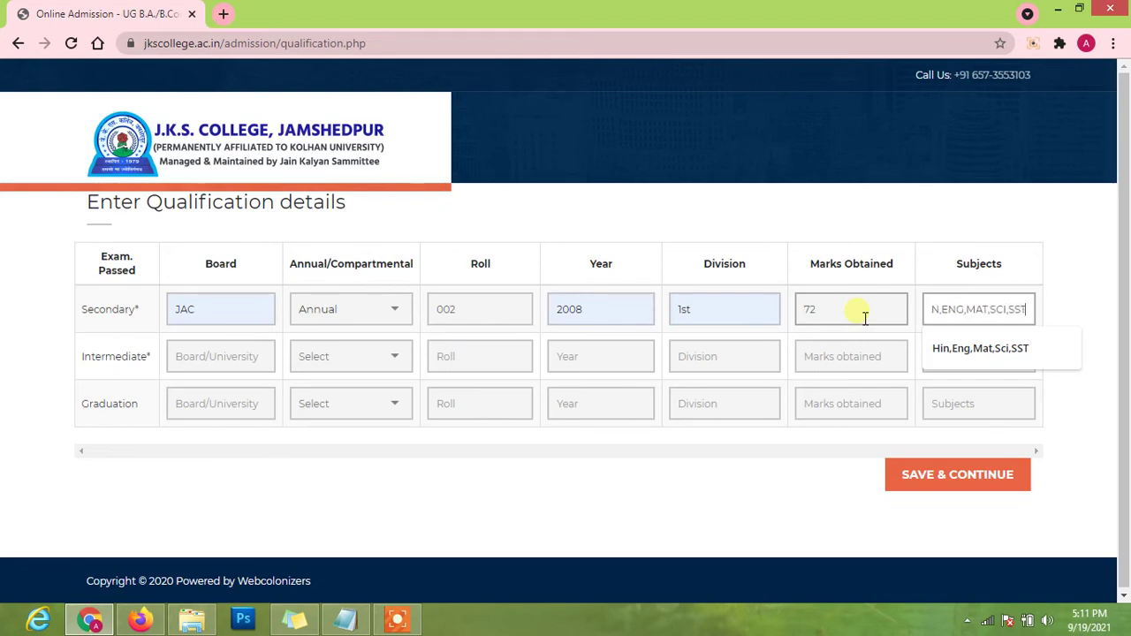
{"action": "key", "text": "Tab"}
{"action": "type", "text": "JAC"}
{"action": "key", "text": "Tab"}
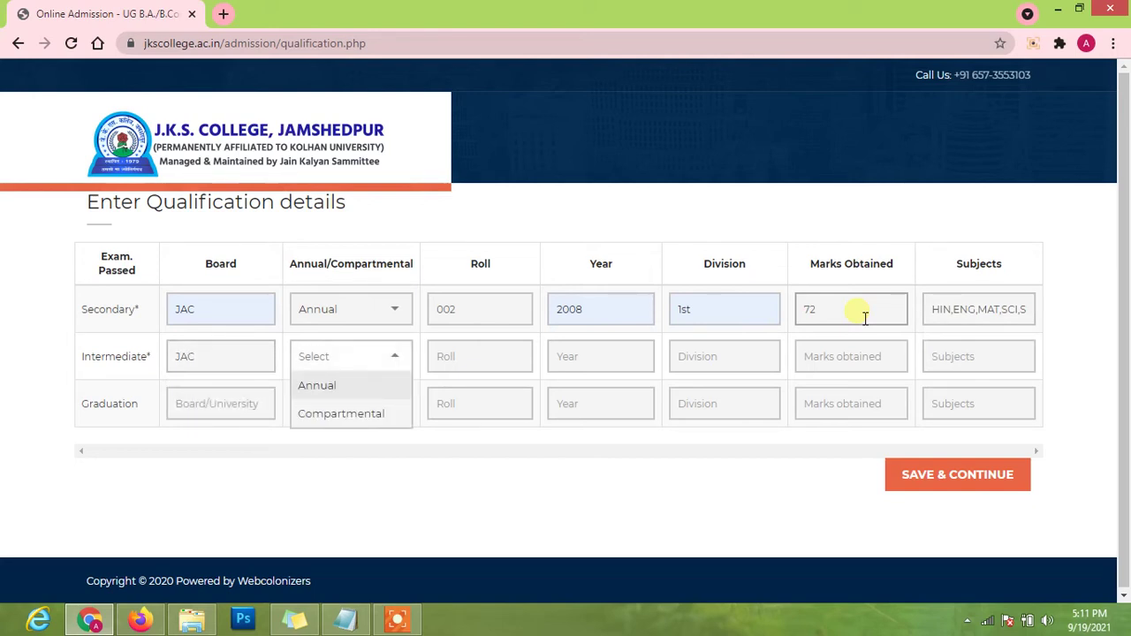
Set the Intermediate row to Annual, roll 002, year 2010, division 1.
{"action": "left_click", "coordinate": [359, 385]}
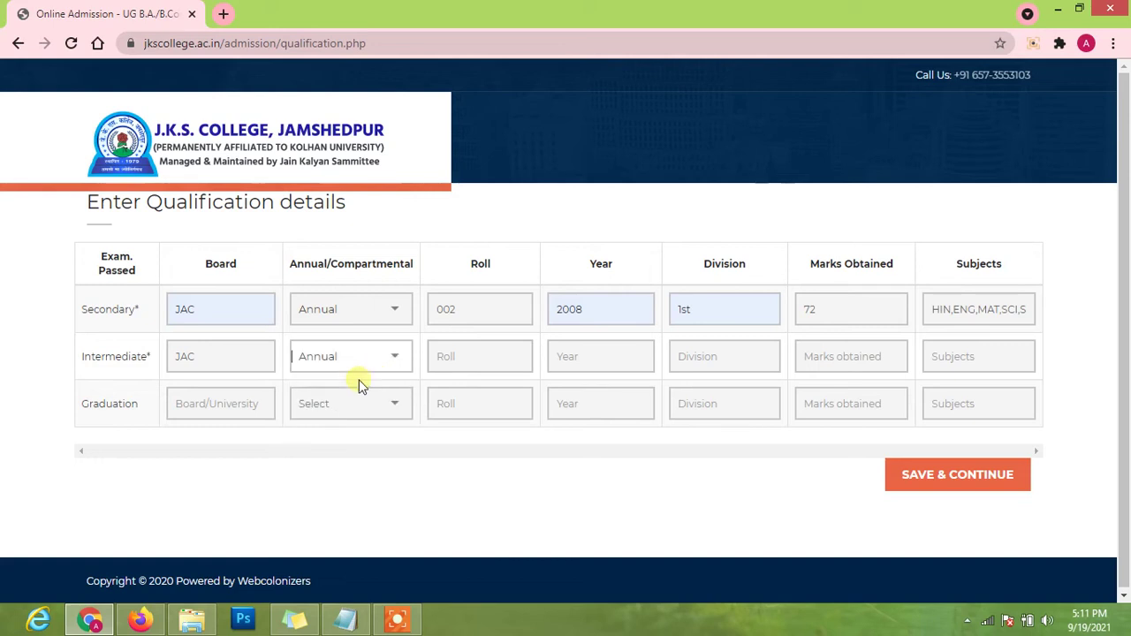
{"action": "left_click", "coordinate": [489, 356]}
{"action": "type", "text": "002"}
{"action": "key", "text": "Tab"}
{"action": "type", "text": "2010"}
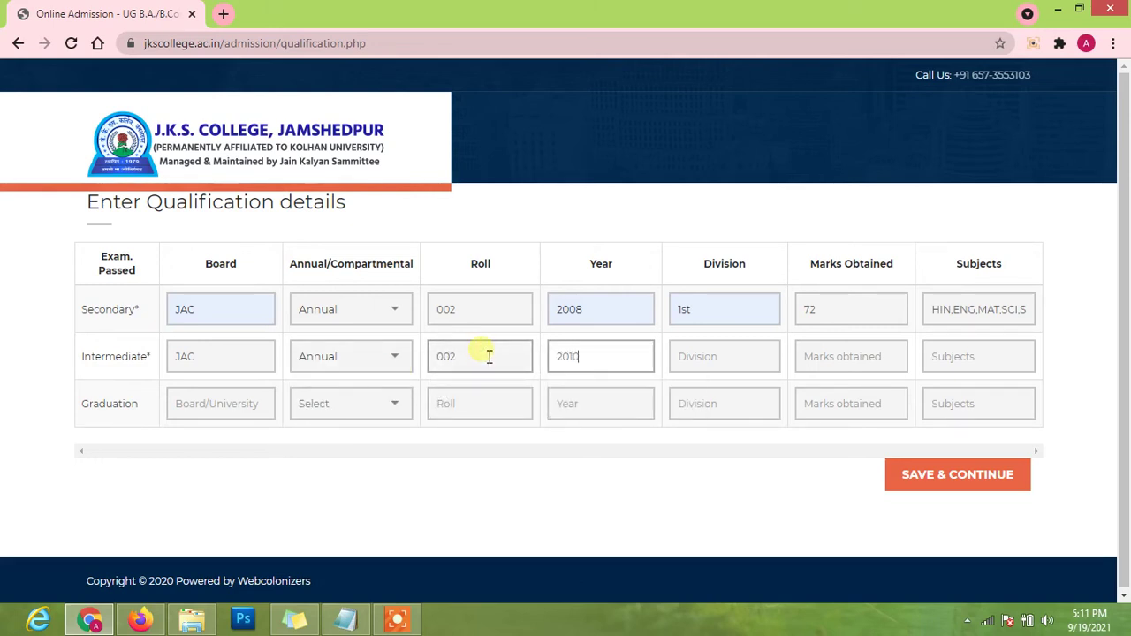
{"action": "key", "text": "Tab"}
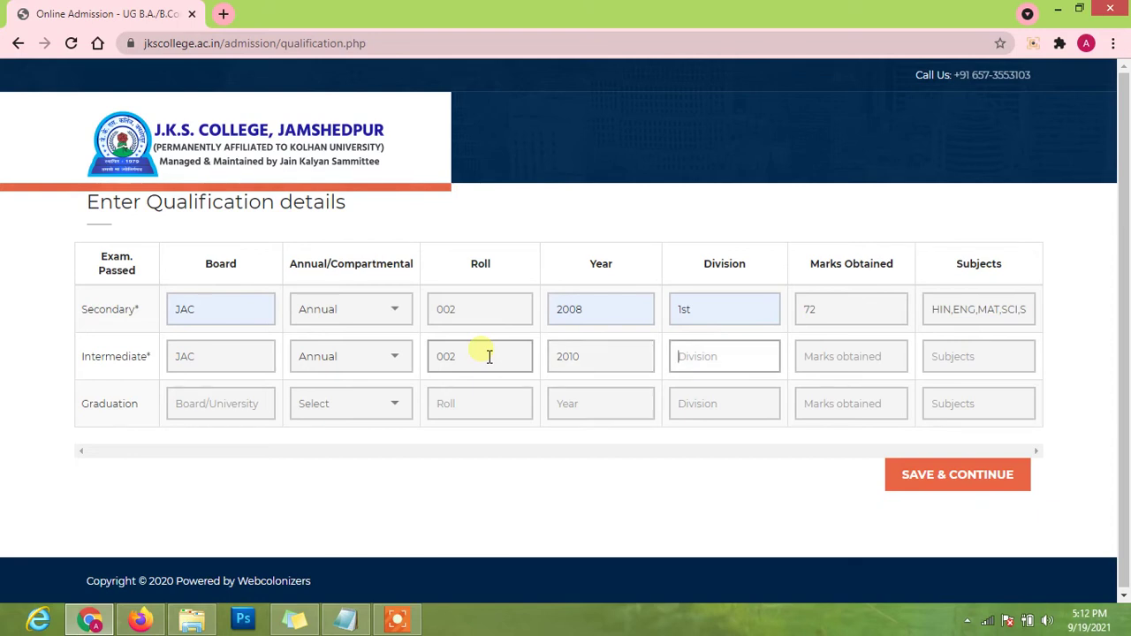
{"action": "type", "text": "1ST"}
Add Intermediate marks 65 and subjects PHY,CHE,MAT,ENG,COMP, then save and continue.
{"action": "key", "text": "Tab"}
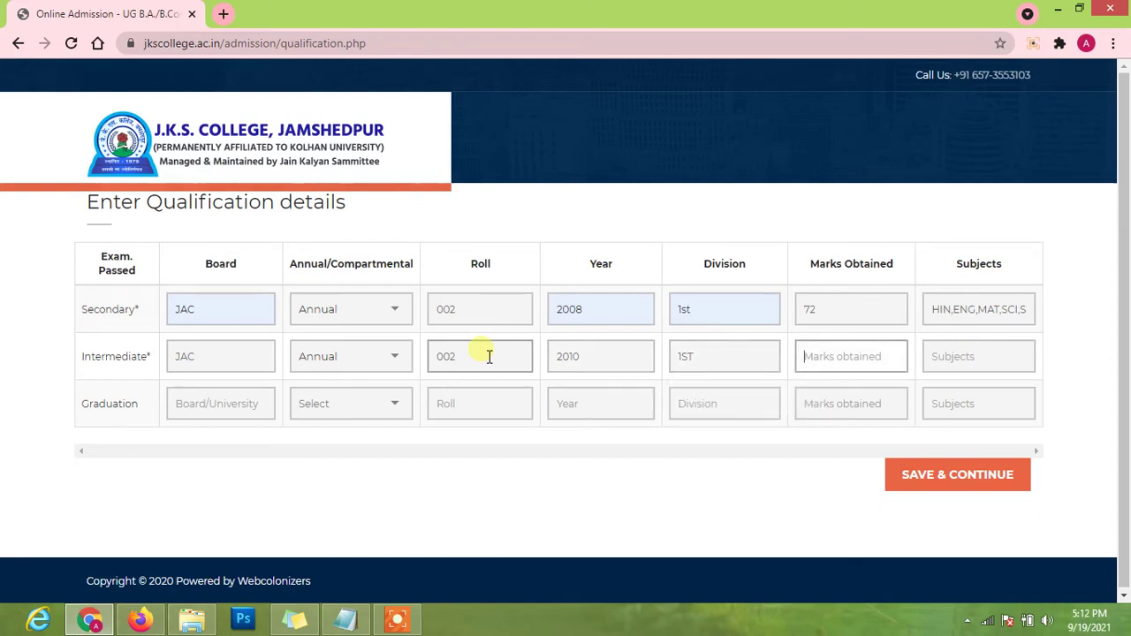
{"action": "type", "text": "65"}
{"action": "key", "text": "Tab"}
{"action": "type", "text": "PH"}
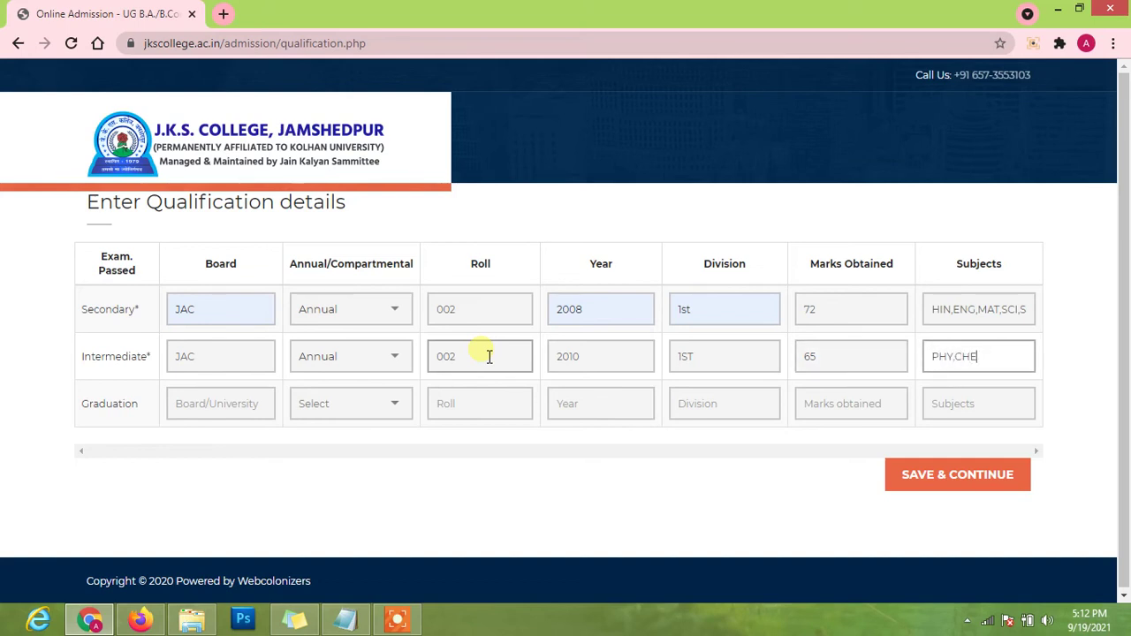
{"action": "type", "text": "Y,CHE,MAT"}
{"action": "type", "text": ",ENG,COMP"}
{"action": "scroll", "coordinate": [624, 535], "scroll_direction": "down", "scroll_amount": 1}
{"action": "left_click", "coordinate": [964, 474]}
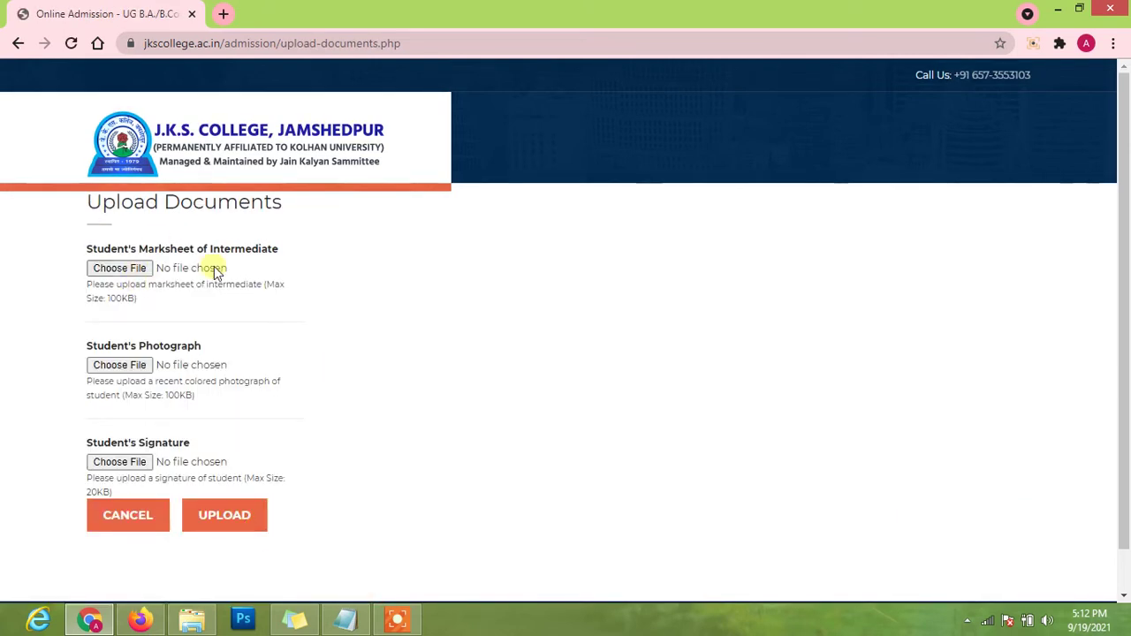
Attach marksheet.jpg, photo.jpg and sign.jpg to their document slots and upload them.
{"action": "left_click", "coordinate": [144, 267]}
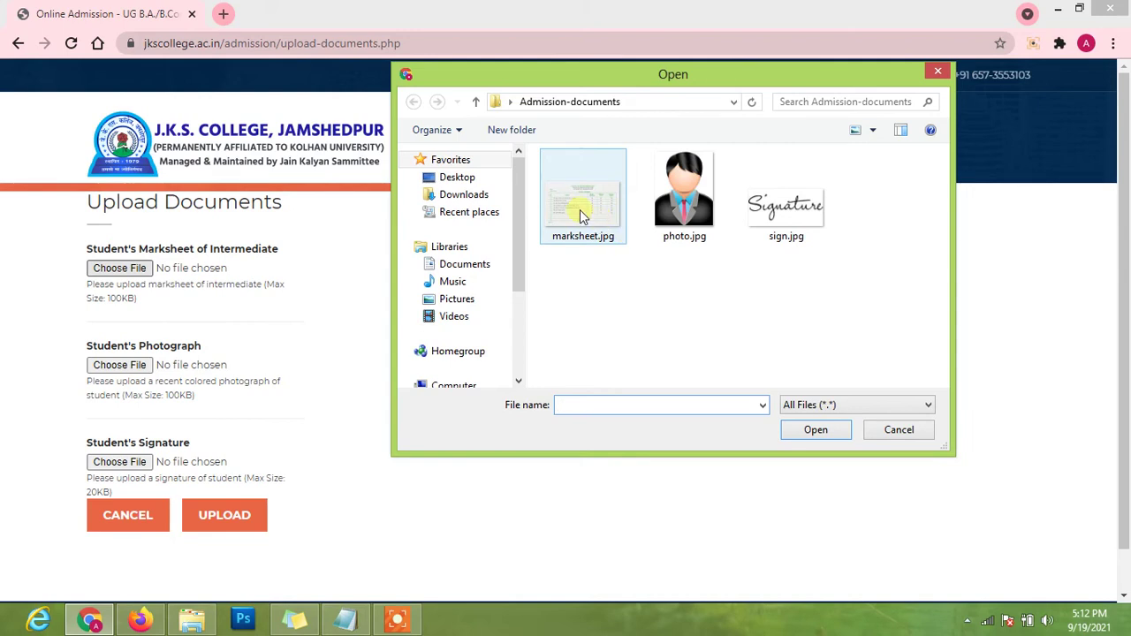
{"action": "double_click", "coordinate": [582, 216]}
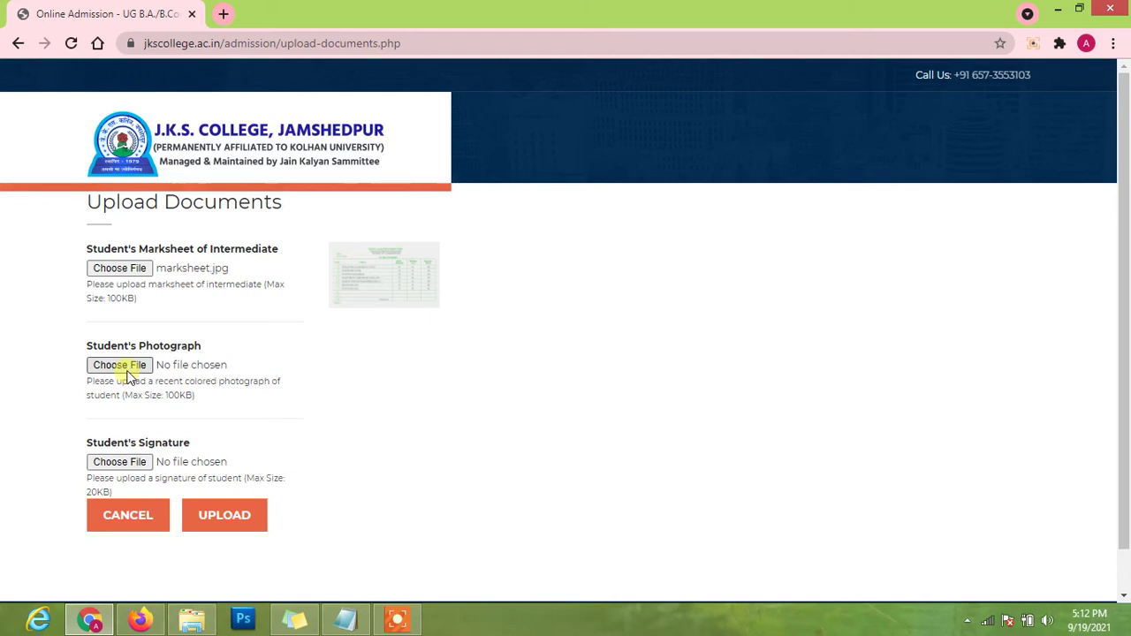
{"action": "left_click", "coordinate": [128, 368]}
{"action": "double_click", "coordinate": [690, 191]}
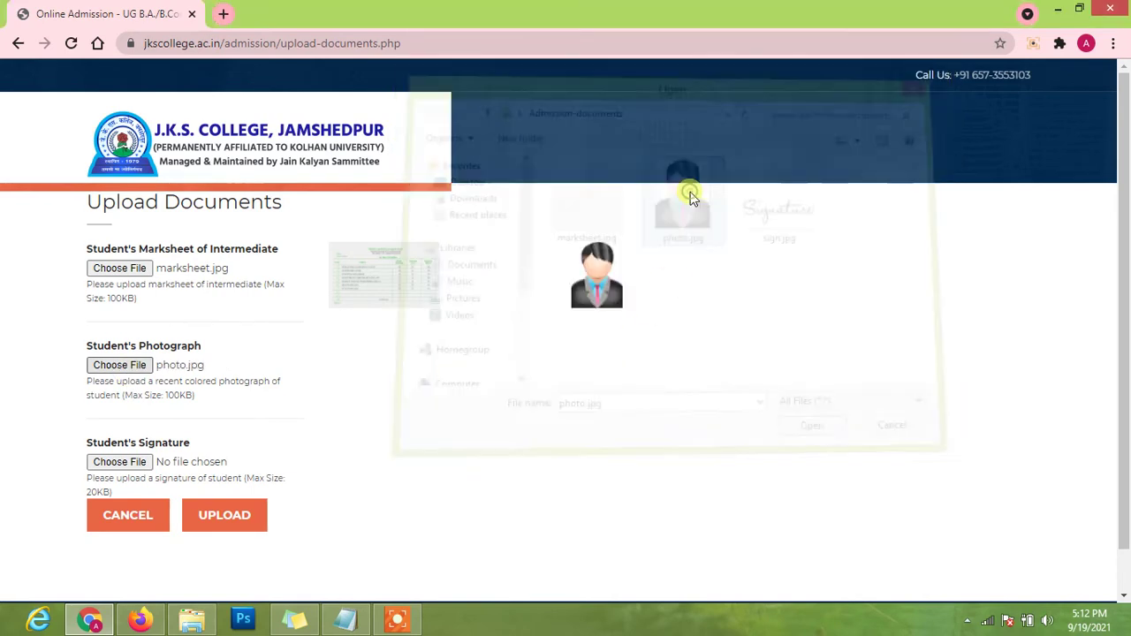
{"action": "left_click", "coordinate": [115, 466]}
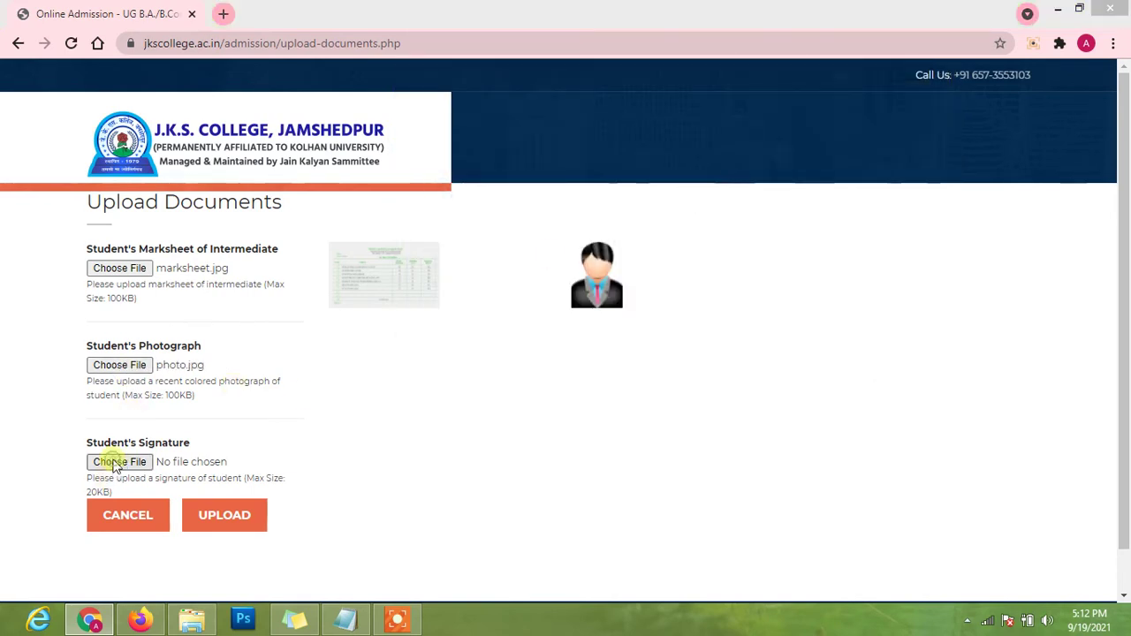
{"action": "double_click", "coordinate": [785, 205]}
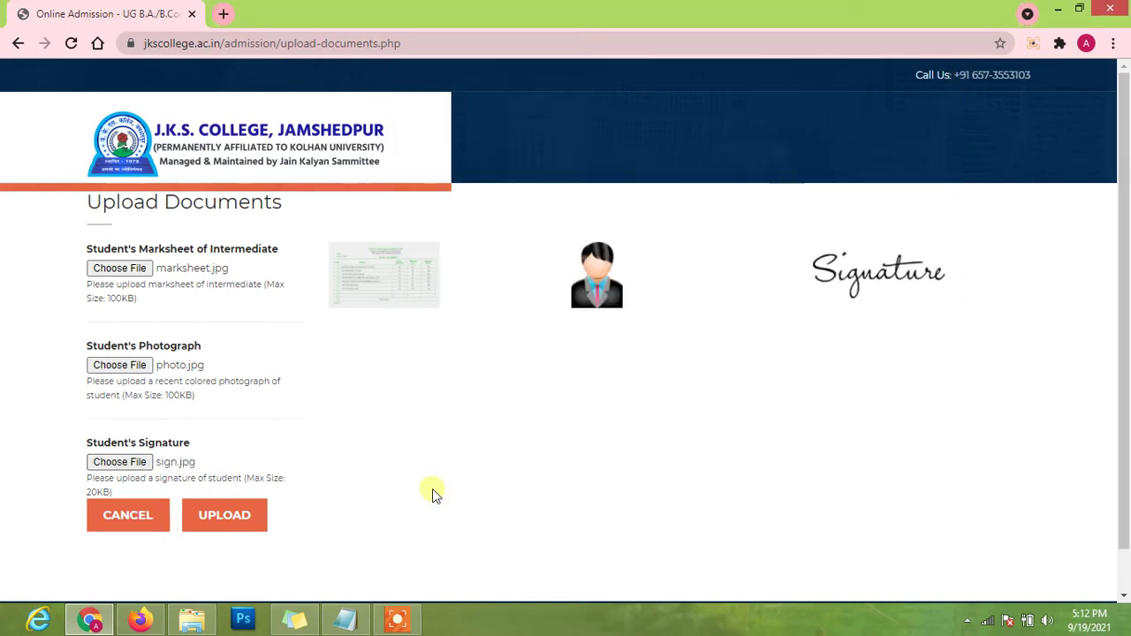
{"action": "scroll", "coordinate": [375, 522], "scroll_direction": "down", "scroll_amount": 1}
{"action": "left_click", "coordinate": [226, 482]}
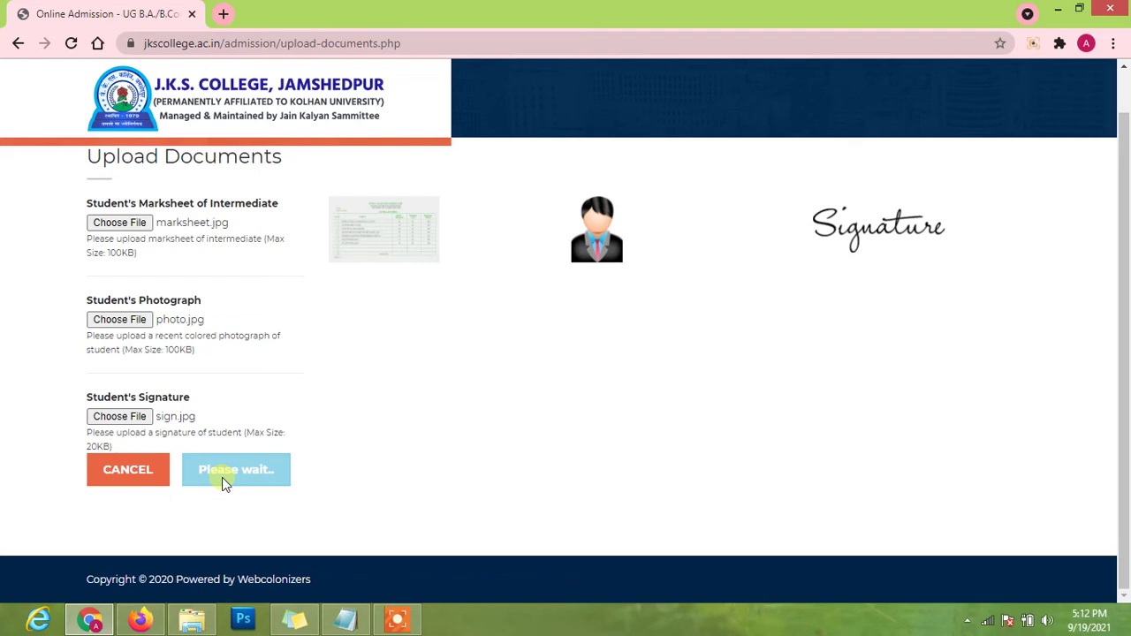
Save the uploaded marksheet, photo and signature and move to the application preview.
{"action": "left_click", "coordinate": [228, 482]}
{"action": "scroll", "coordinate": [321, 543], "scroll_direction": "down", "scroll_amount": 2}
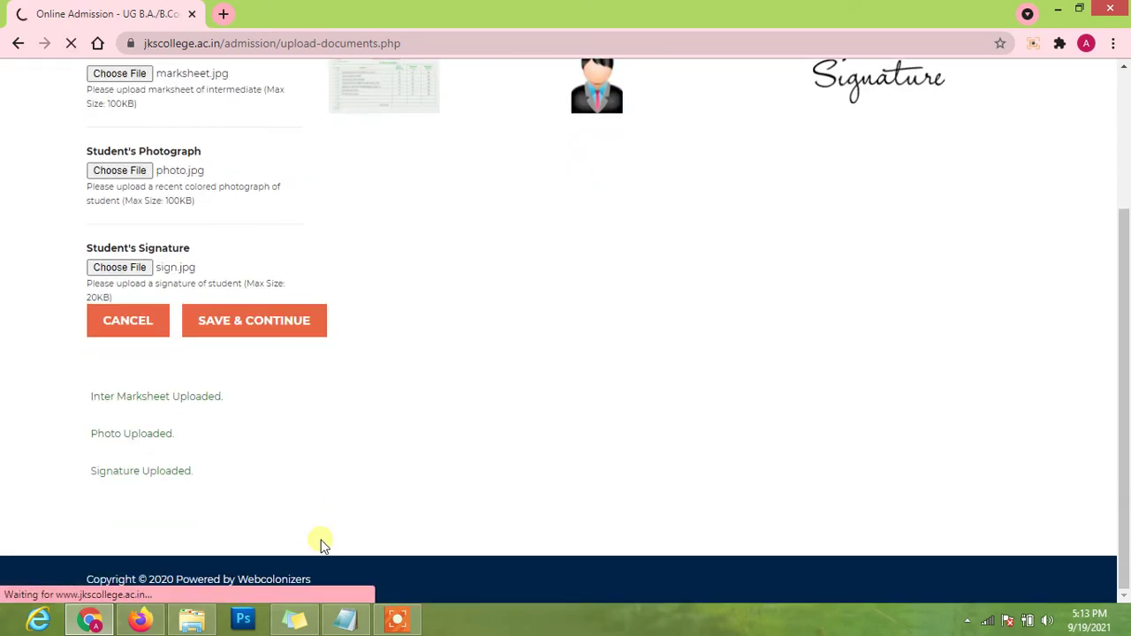
{"action": "scroll", "coordinate": [403, 468], "scroll_direction": "up", "scroll_amount": 3}
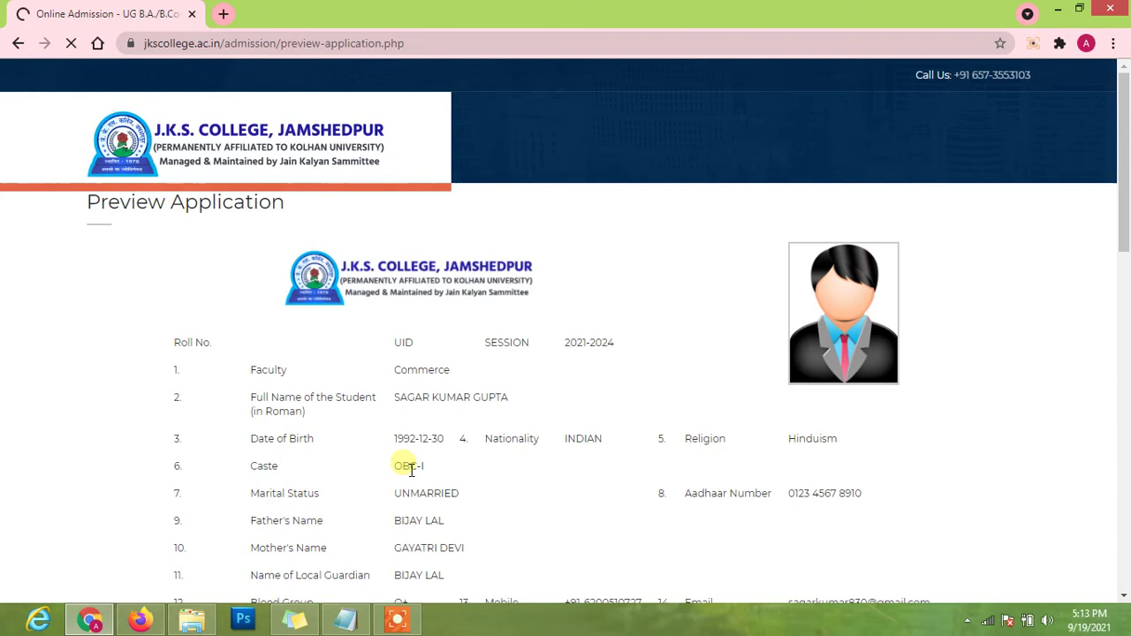
Scroll the preview to the UNPAID 1520.00 fee status and proceed to payment.
{"action": "scroll", "coordinate": [520, 502], "scroll_direction": "down", "scroll_amount": 3}
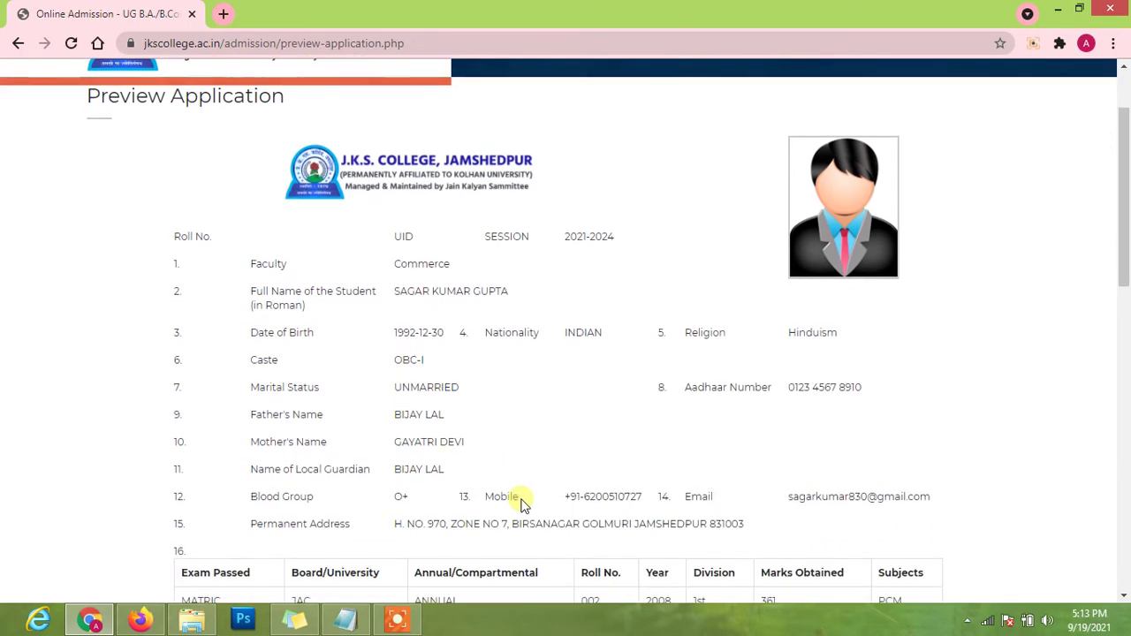
{"action": "scroll", "coordinate": [520, 502], "scroll_direction": "down", "scroll_amount": 5}
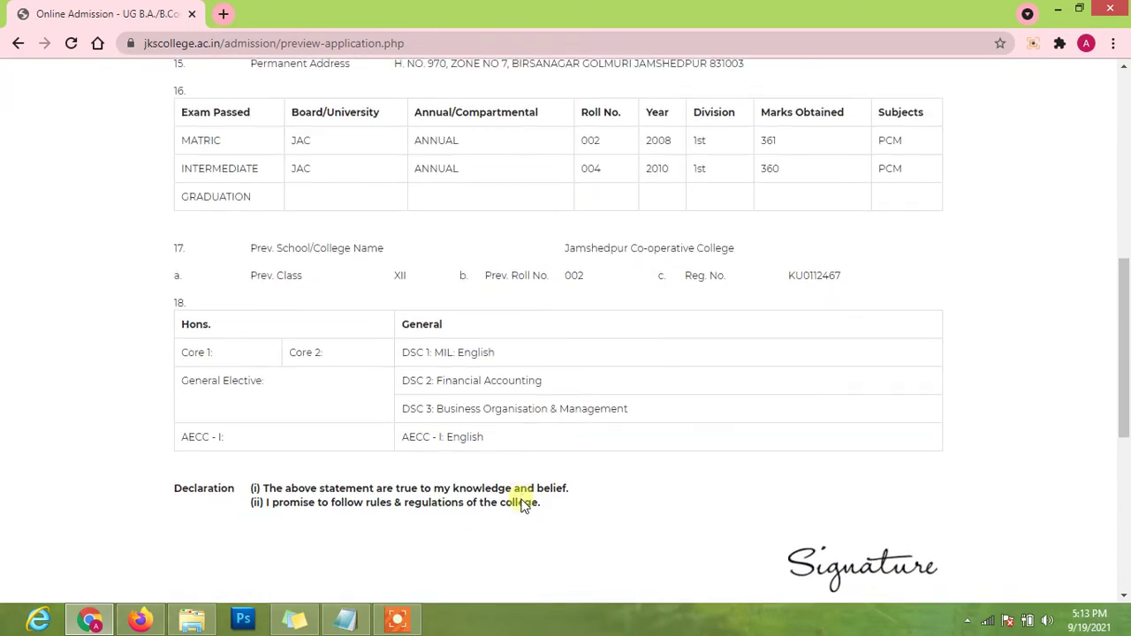
{"action": "scroll", "coordinate": [520, 502], "scroll_direction": "down", "scroll_amount": 3}
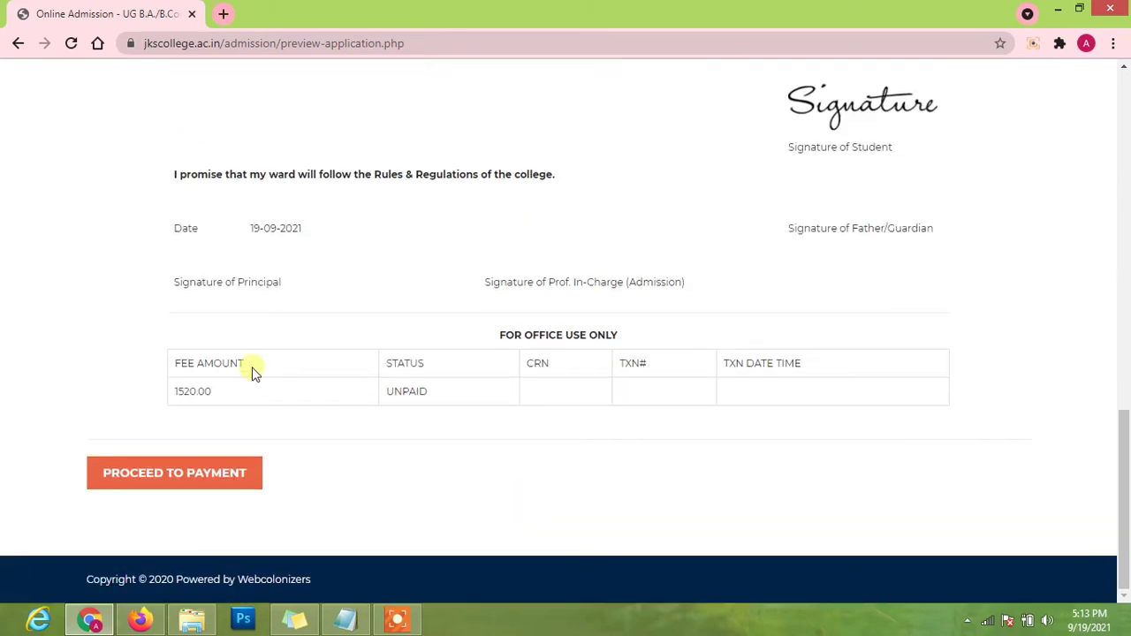
{"action": "double_click", "coordinate": [433, 394]}
{"action": "left_click", "coordinate": [394, 397]}
{"action": "left_click", "coordinate": [191, 478]}
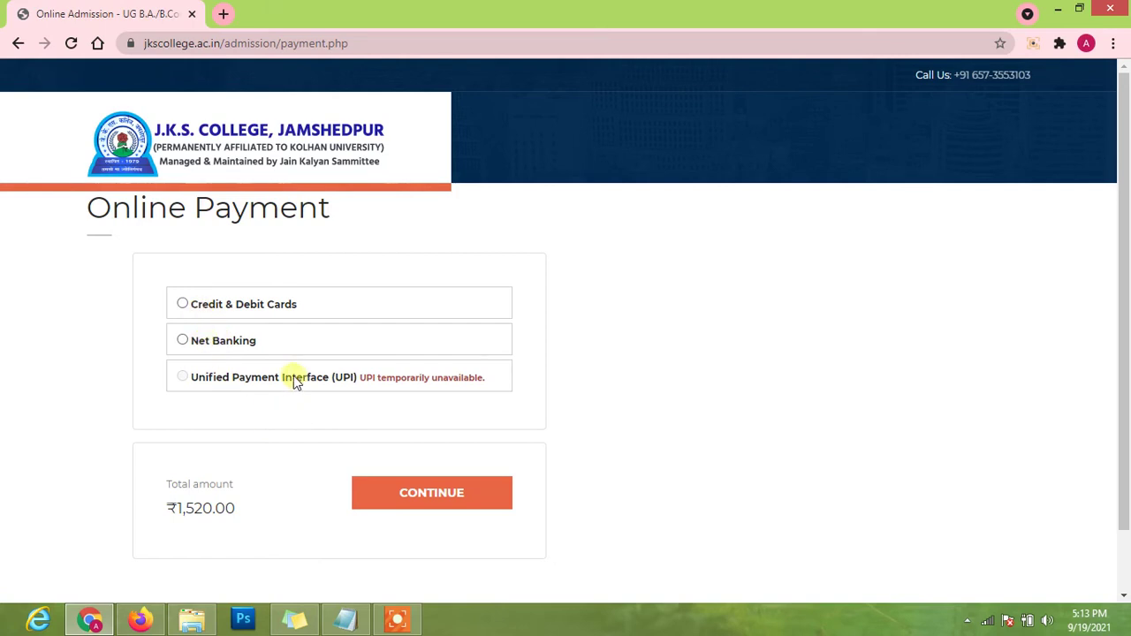
Choose Credit & Debit Cards with MasterCard as the card type for the ₹1,520.00 fee.
{"action": "left_click", "coordinate": [183, 304]}
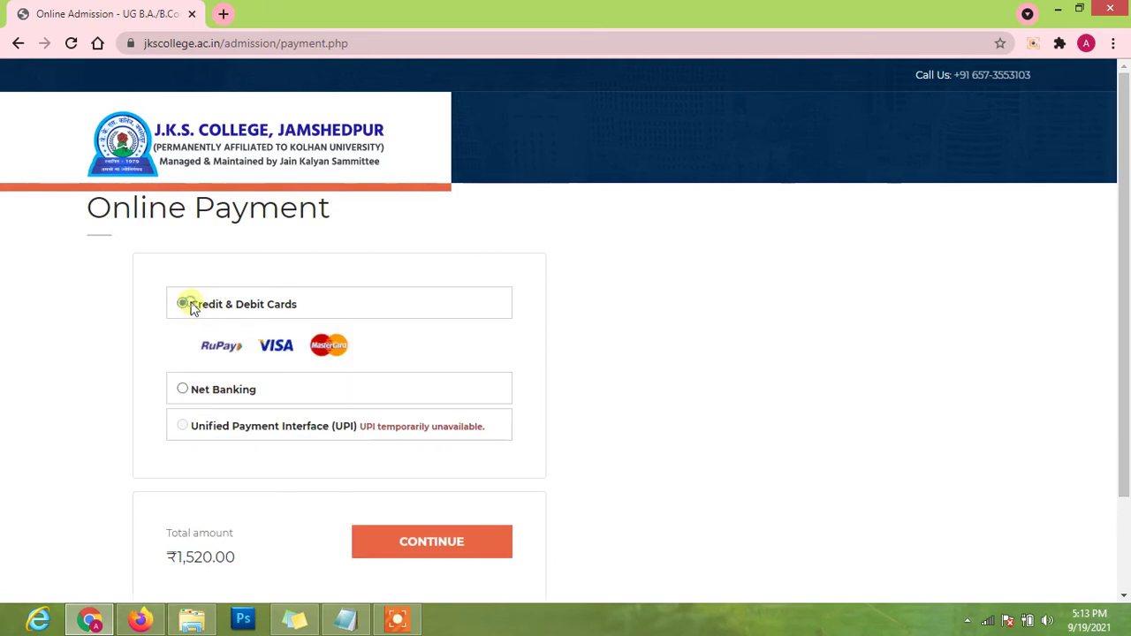
{"action": "left_click", "coordinate": [352, 351]}
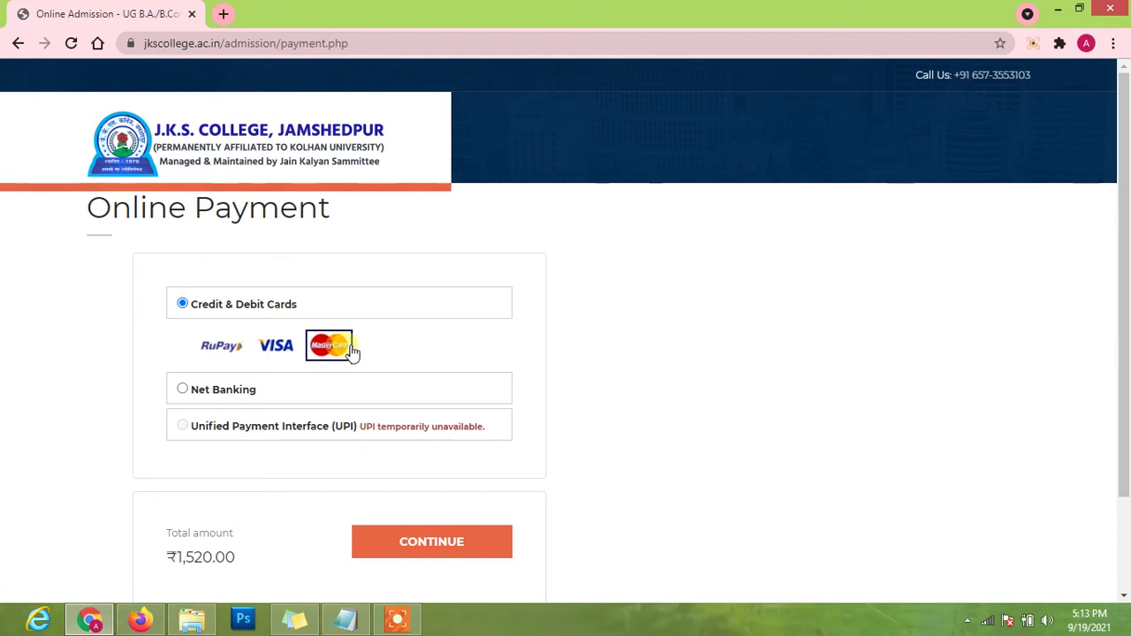
{"action": "scroll", "coordinate": [615, 566], "scroll_direction": "down", "scroll_amount": 2}
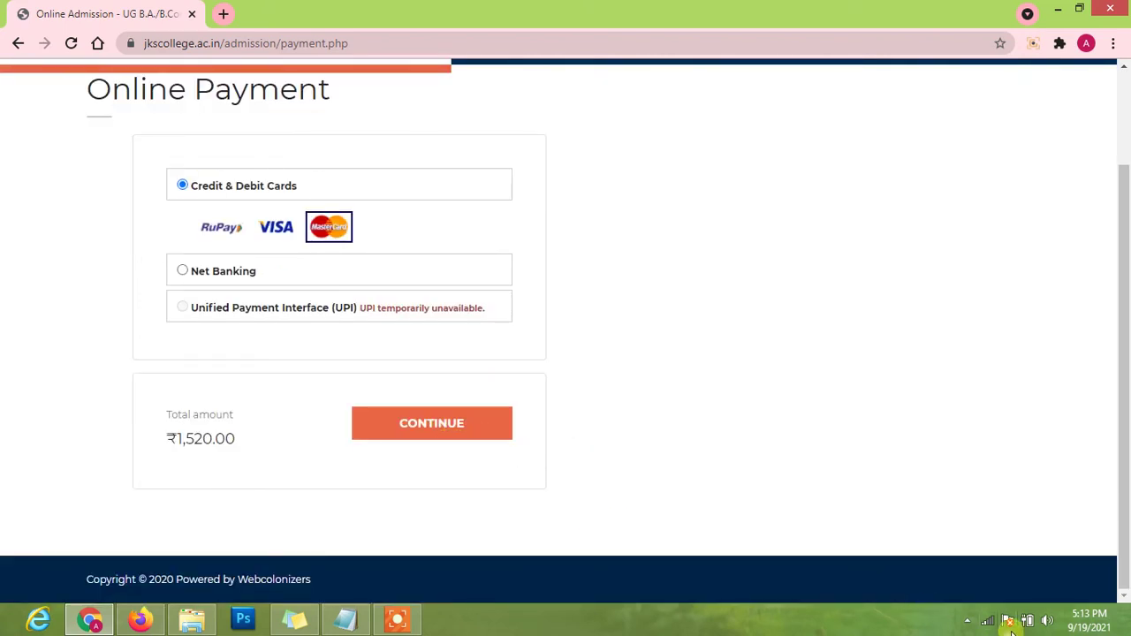
{"action": "left_click", "coordinate": [966, 624]}
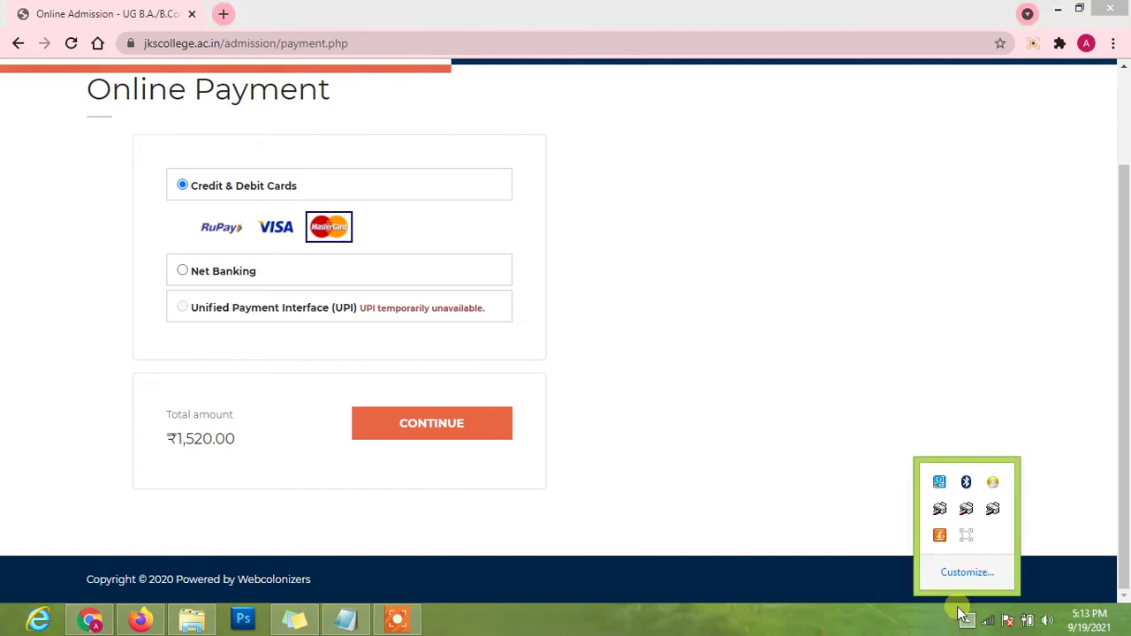
Continue the ₹1.00 MasterCard payment on to the Worldline payment gateway.
{"action": "left_click", "coordinate": [967, 536]}
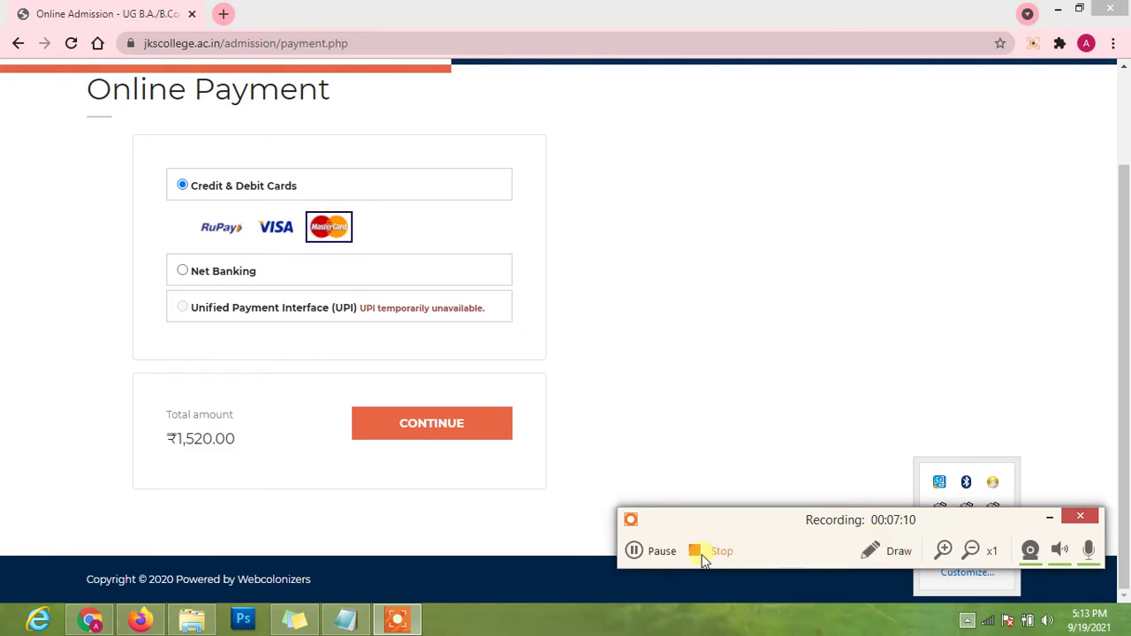
{"action": "left_click", "coordinate": [653, 550]}
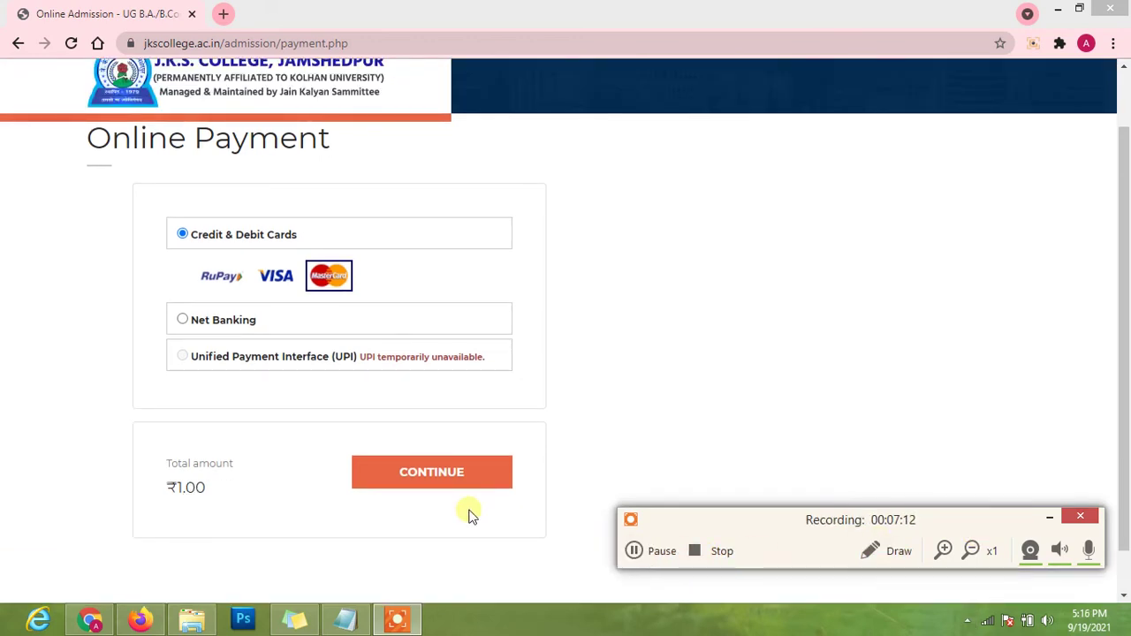
{"action": "left_click", "coordinate": [434, 480]}
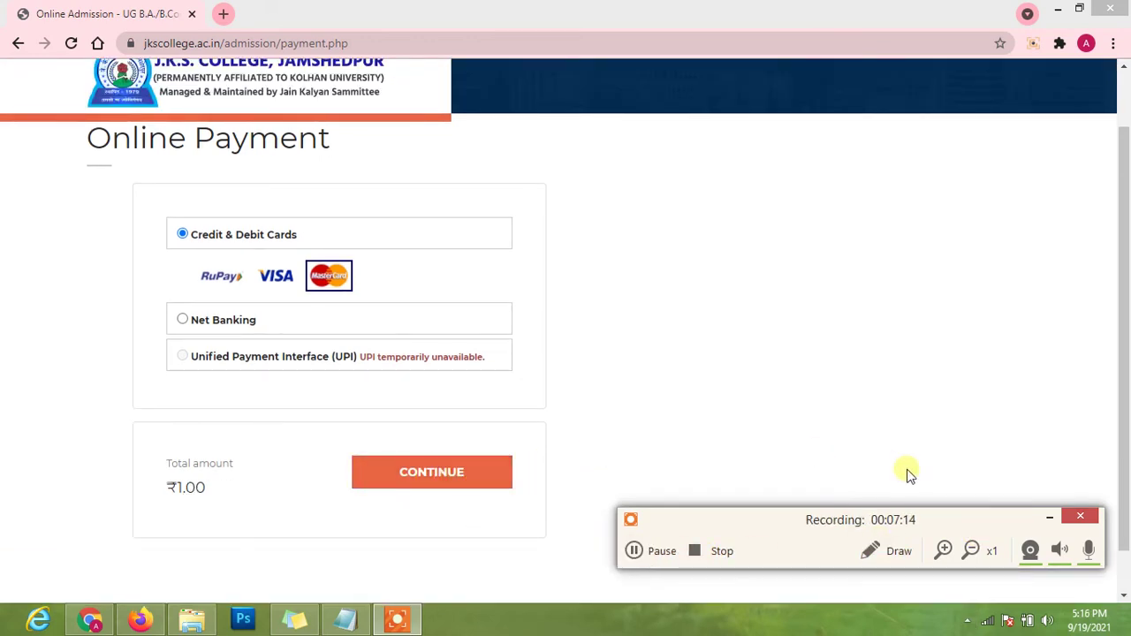
{"action": "left_click", "coordinate": [1049, 518]}
{"action": "left_click", "coordinate": [466, 478]}
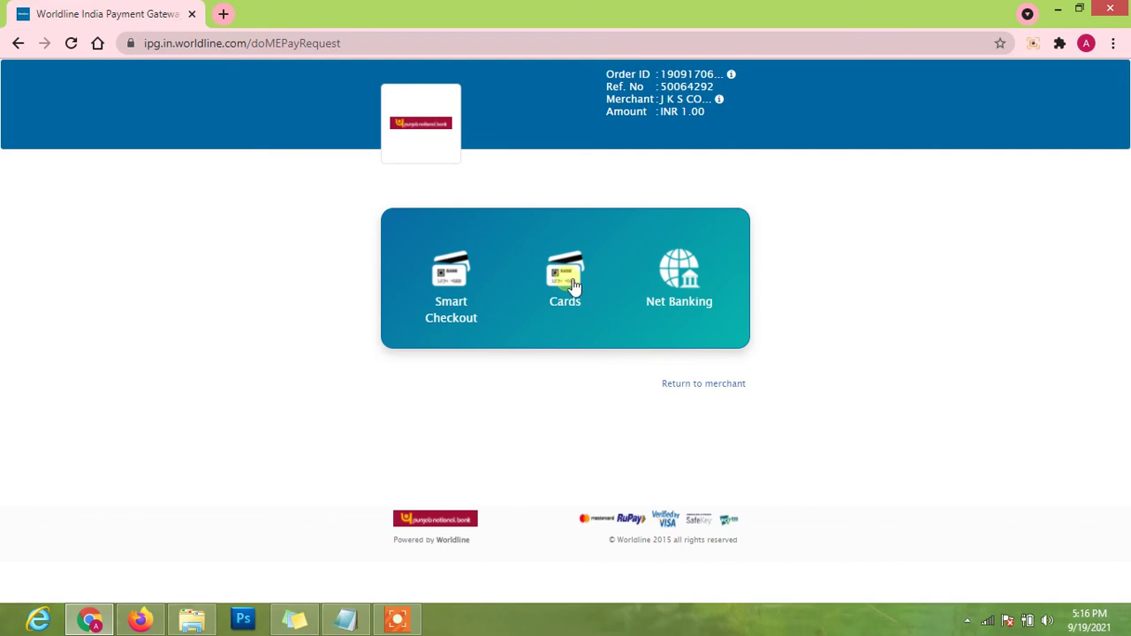
Pay by Cards, autofill the name and card number, and enter the expiry and CVC2.
{"action": "left_click", "coordinate": [573, 283]}
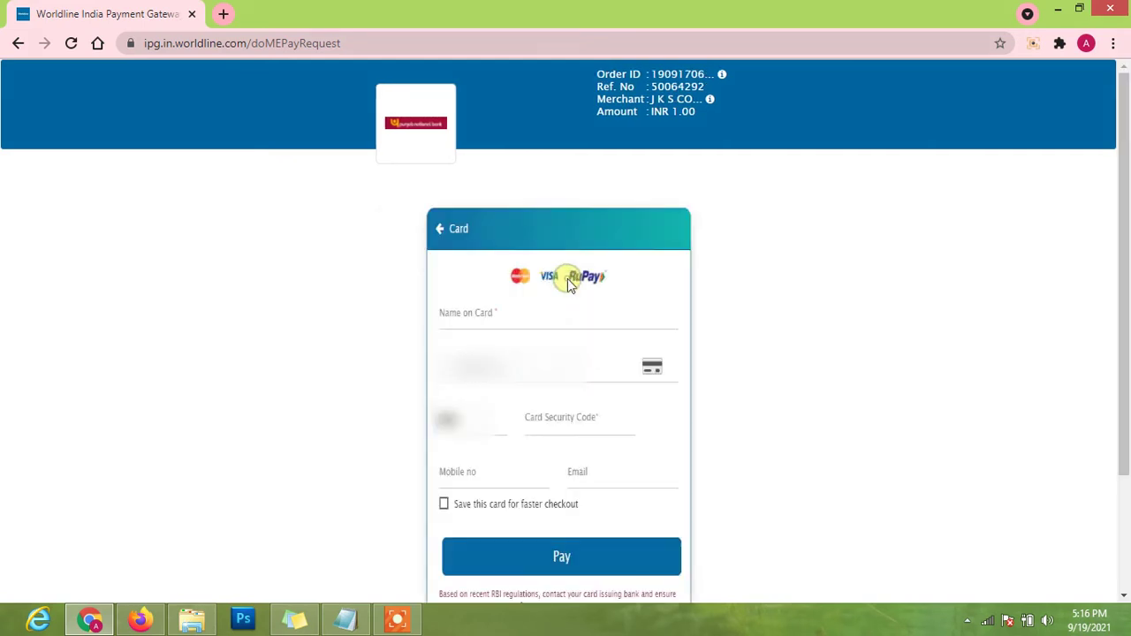
{"action": "left_click", "coordinate": [438, 317]}
{"action": "left_click", "coordinate": [451, 353]}
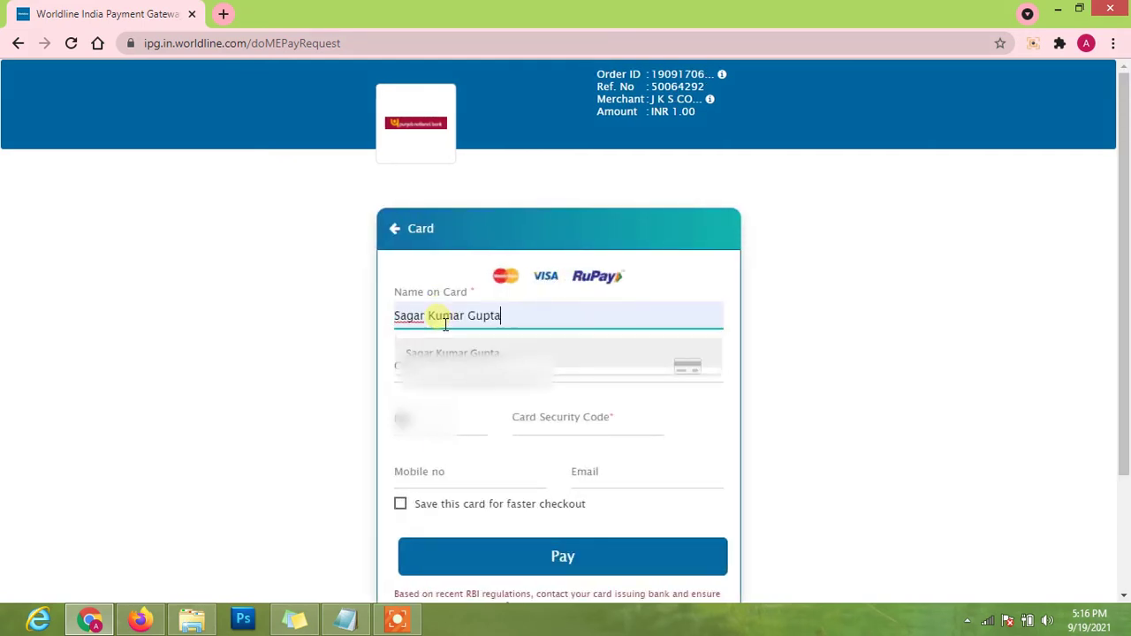
{"action": "left_click", "coordinate": [448, 378]}
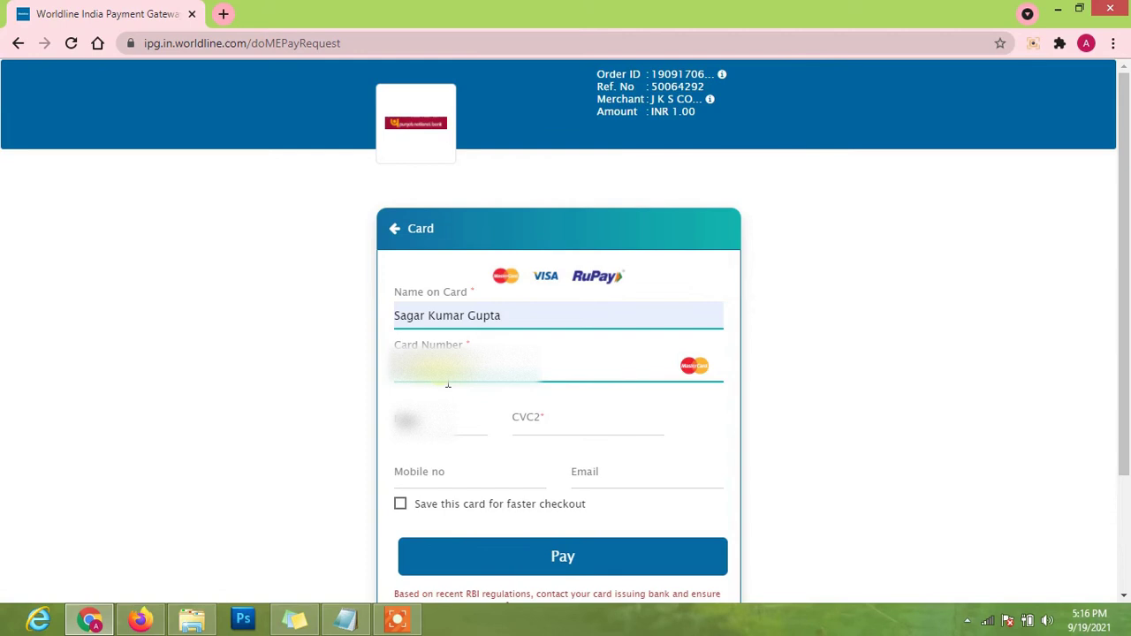
{"action": "left_click", "coordinate": [442, 432]}
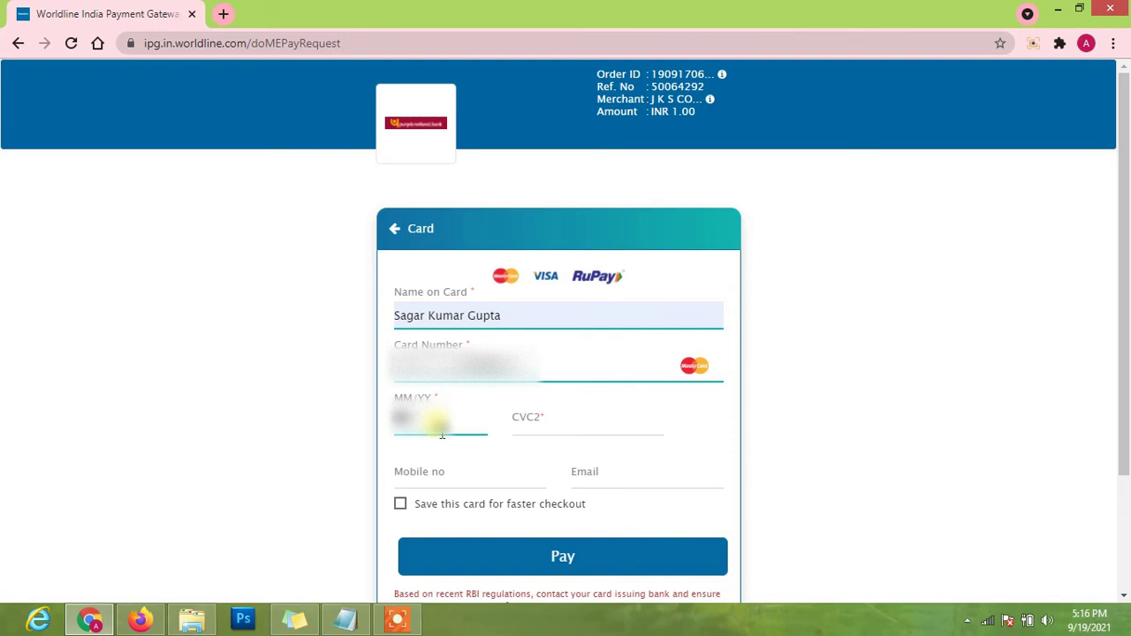
{"action": "key", "text": "Tab"}
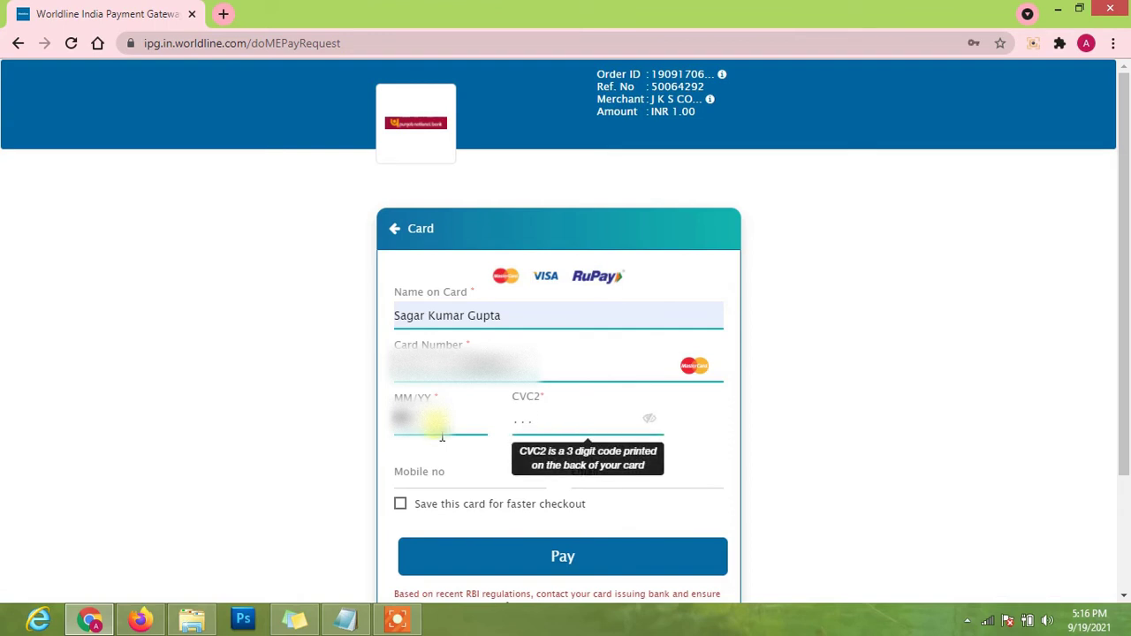
Enter the mobile number and the suggested e-mail address, then submit the INR 1.00 payment.
{"action": "left_click", "coordinate": [437, 473]}
{"action": "key", "text": "Tab"}
{"action": "type", "text": "sa"}
{"action": "key", "text": "Down"}
{"action": "key", "text": "Return"}
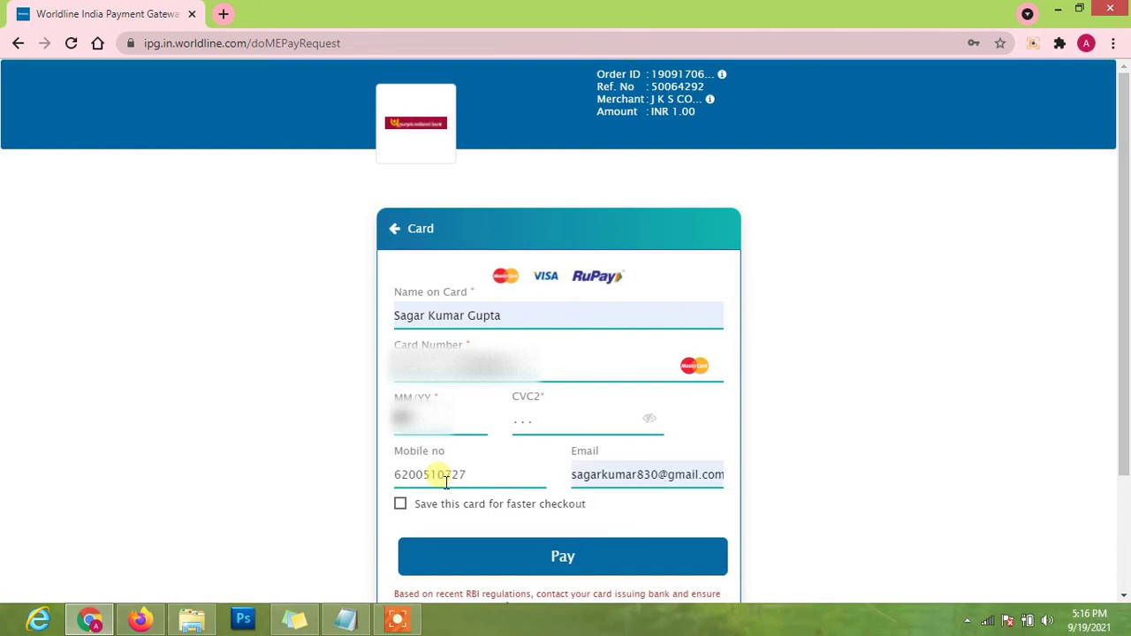
{"action": "left_click", "coordinate": [575, 564]}
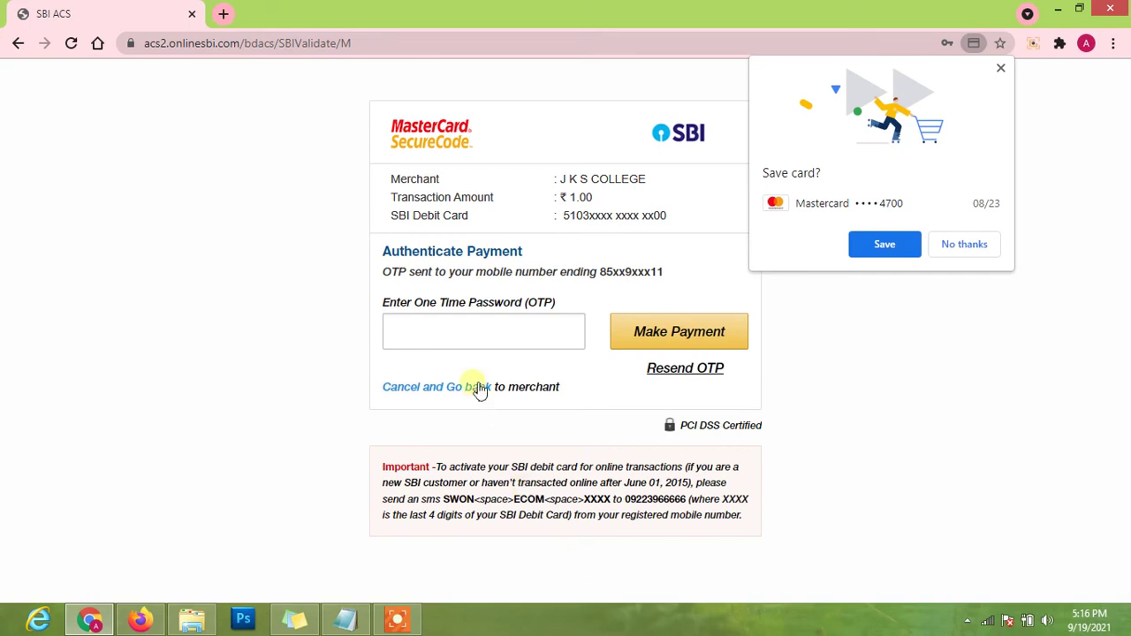
Enter the SBI one-time password and submit it to authorise the ₹1.00 payment.
{"action": "left_click", "coordinate": [455, 332]}
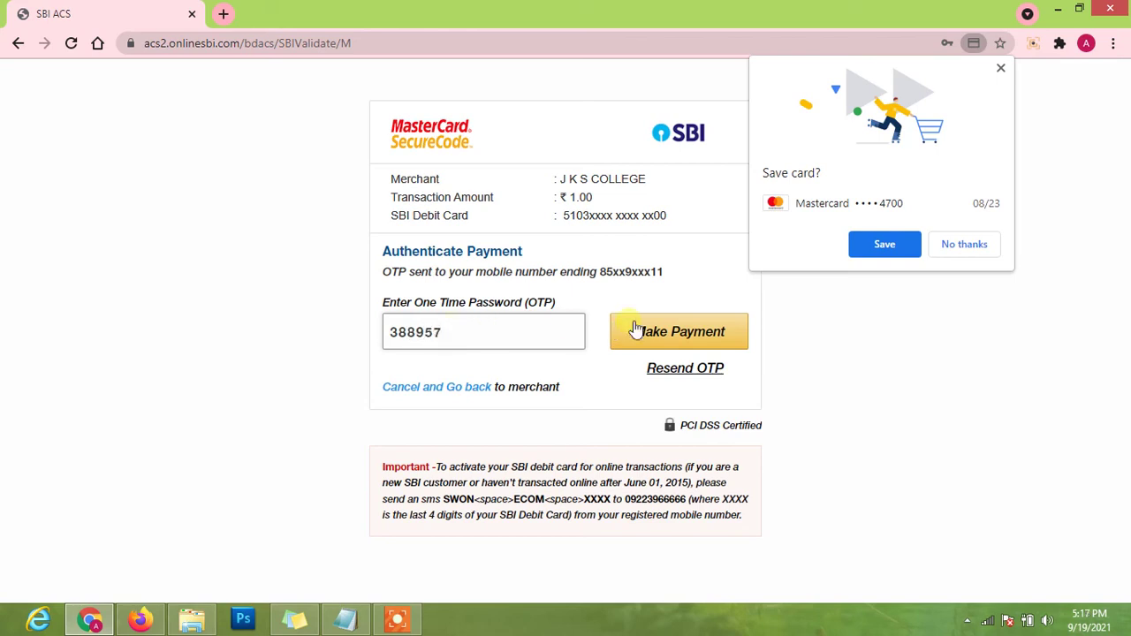
{"action": "left_click", "coordinate": [669, 332]}
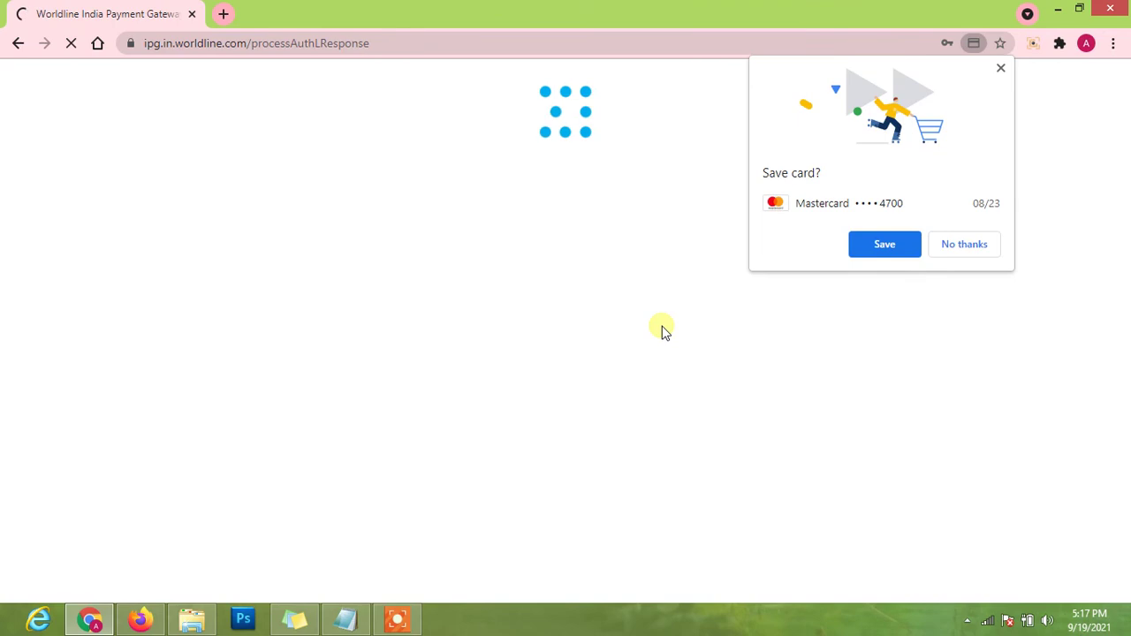
Decline saving the card in the browser with No thanks.
{"action": "left_click_drag", "start_coordinate": [665, 331], "coordinate": [871, 245]}
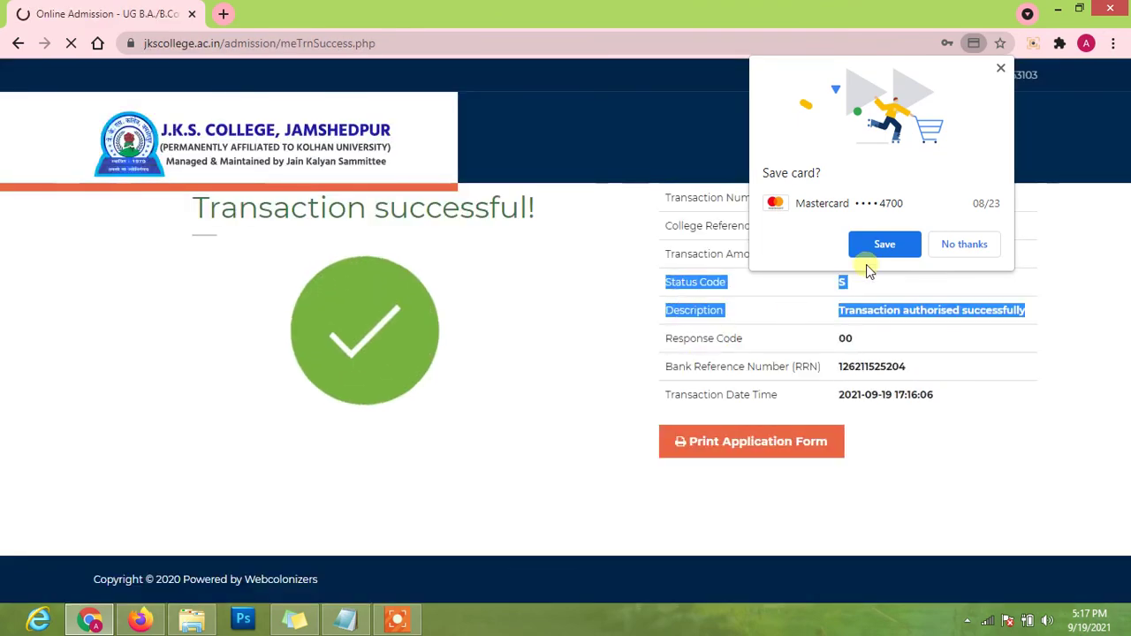
{"action": "left_click", "coordinate": [802, 303]}
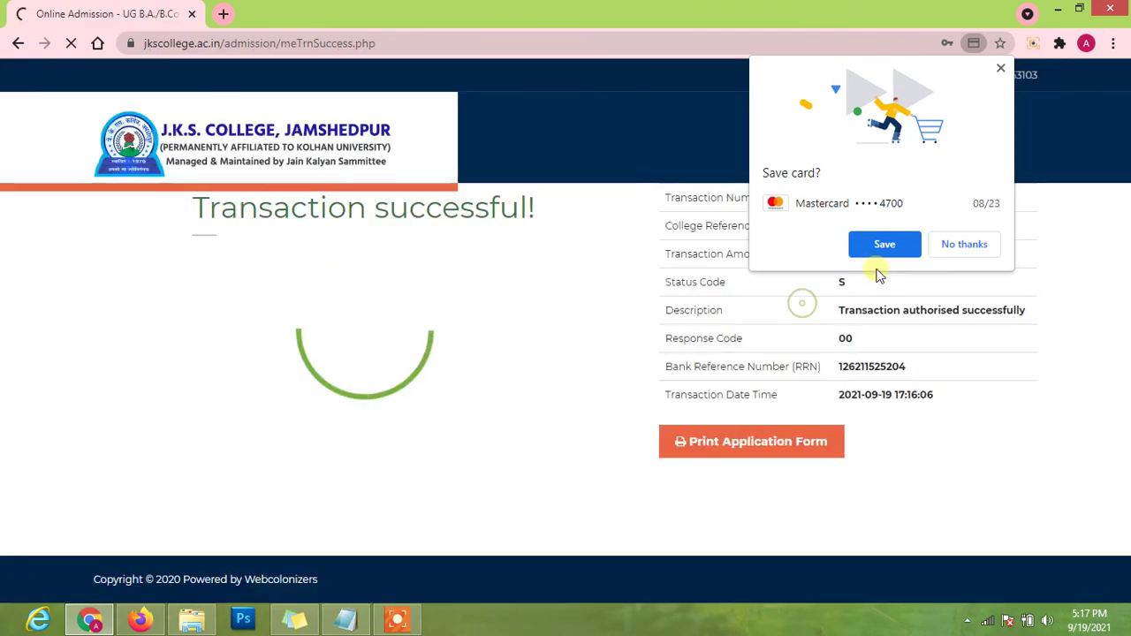
{"action": "left_click", "coordinate": [962, 252]}
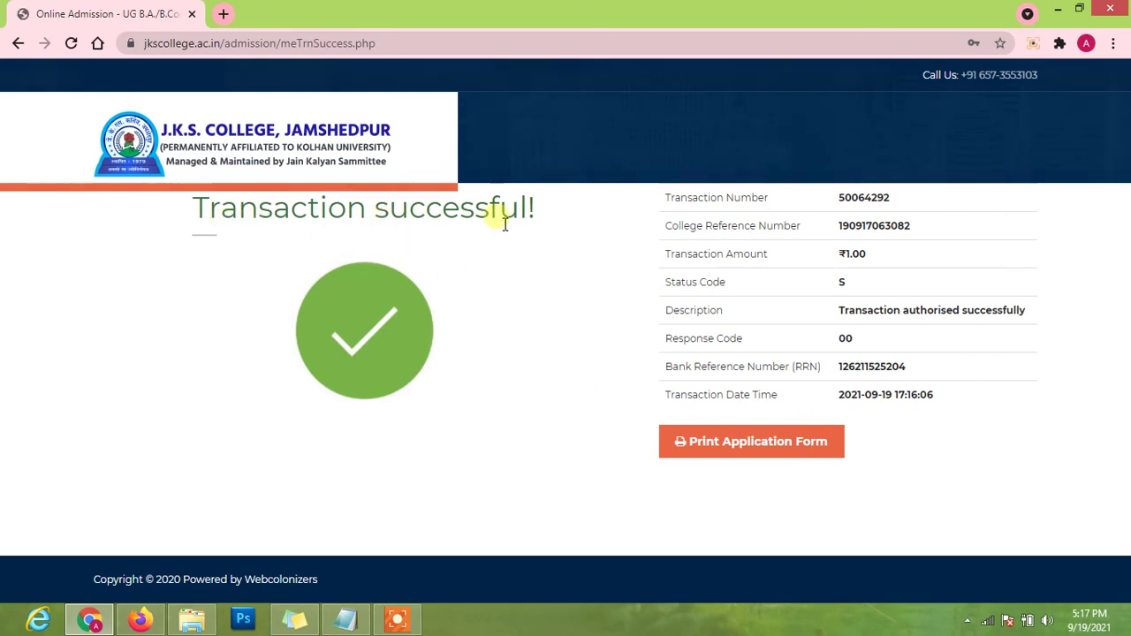
Open the printable application form and check the fee table shows PAID.
{"action": "left_click", "coordinate": [747, 450]}
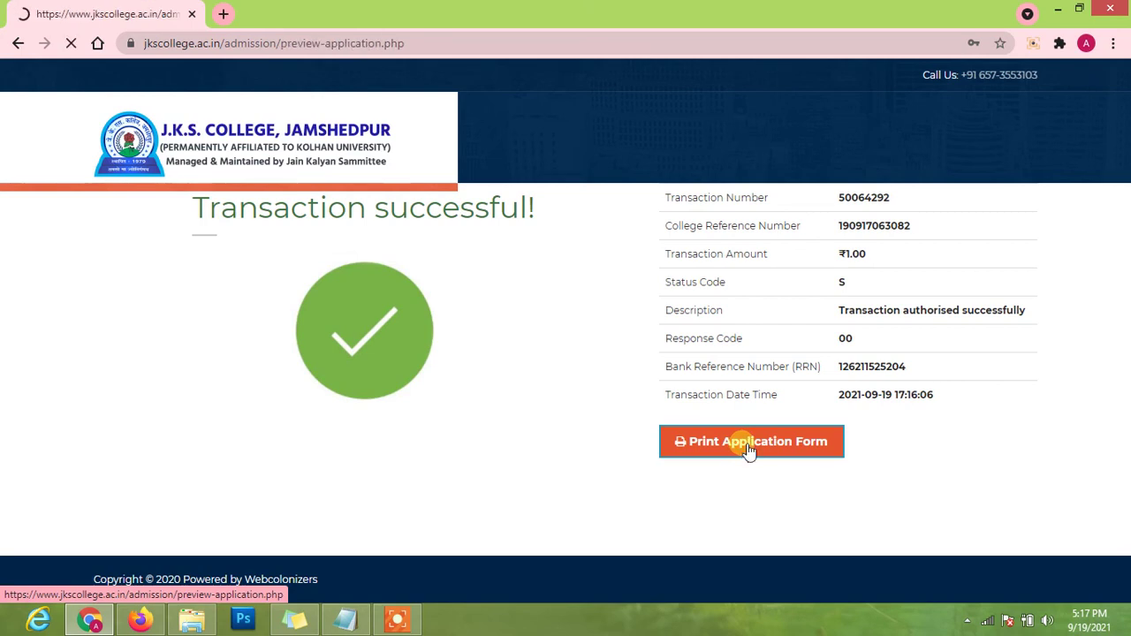
{"action": "scroll", "coordinate": [543, 483], "scroll_direction": "down", "scroll_amount": 10}
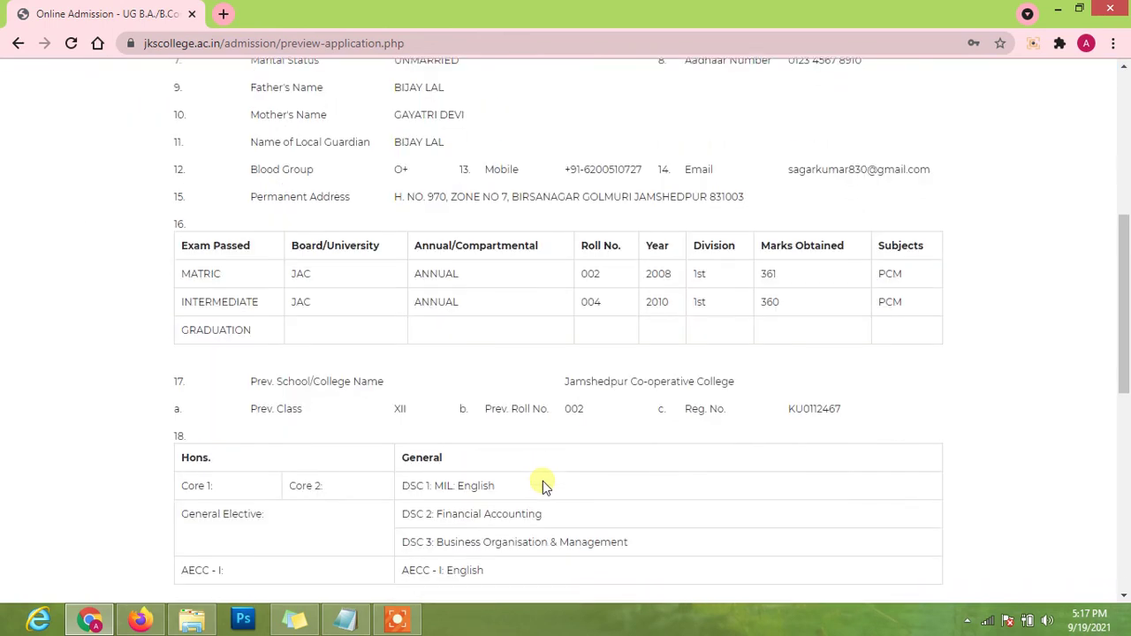
{"action": "scroll", "coordinate": [543, 481], "scroll_direction": "down", "scroll_amount": 1}
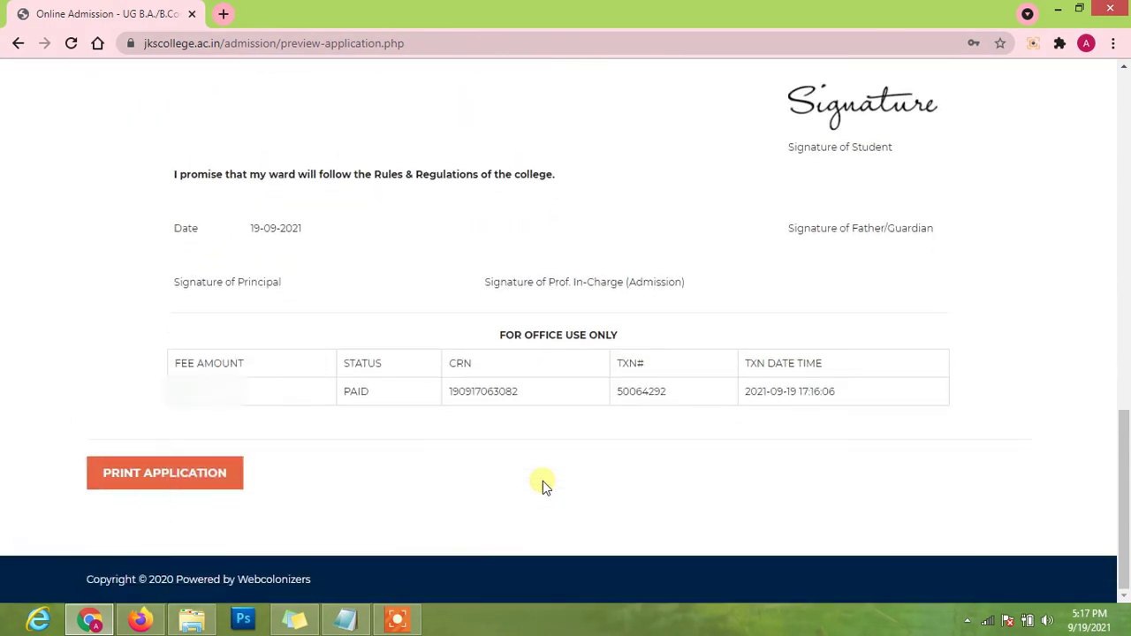
{"action": "double_click", "coordinate": [372, 390]}
{"action": "left_click", "coordinate": [423, 396]}
Print the application with a custom scale of 70 under More settings.
{"action": "left_click", "coordinate": [173, 476]}
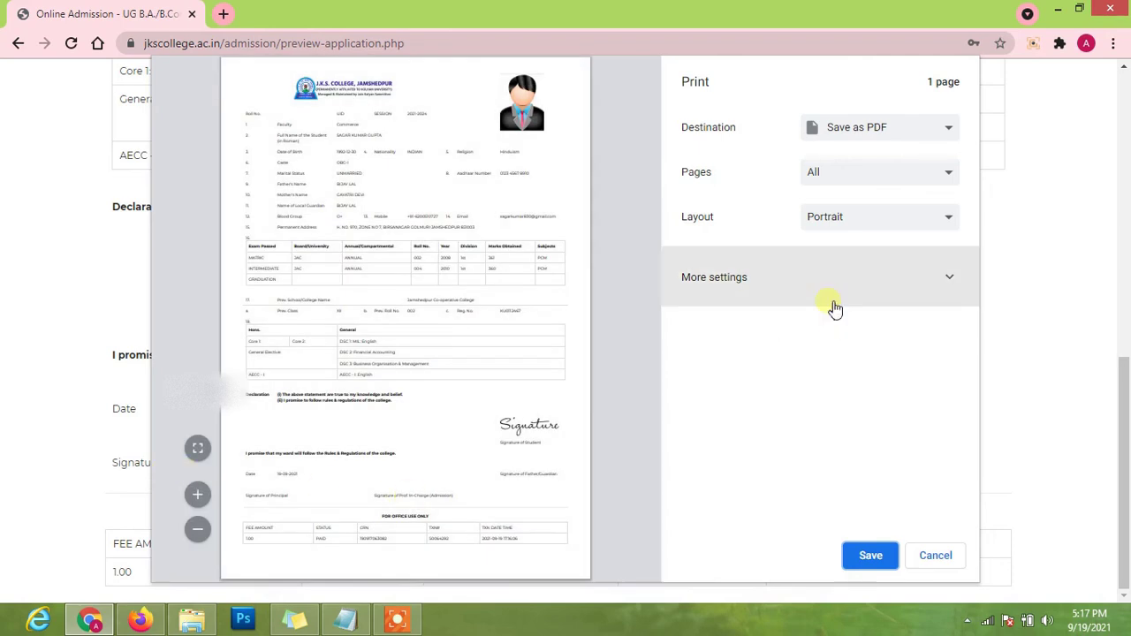
{"action": "left_click", "coordinate": [827, 279]}
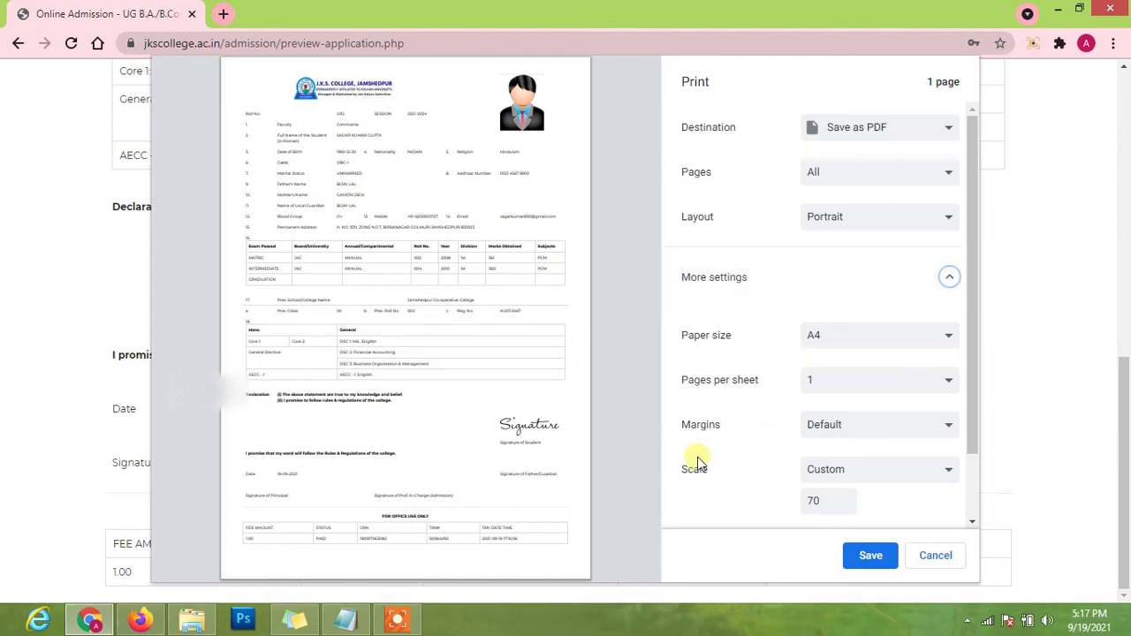
{"action": "left_click", "coordinate": [889, 471]}
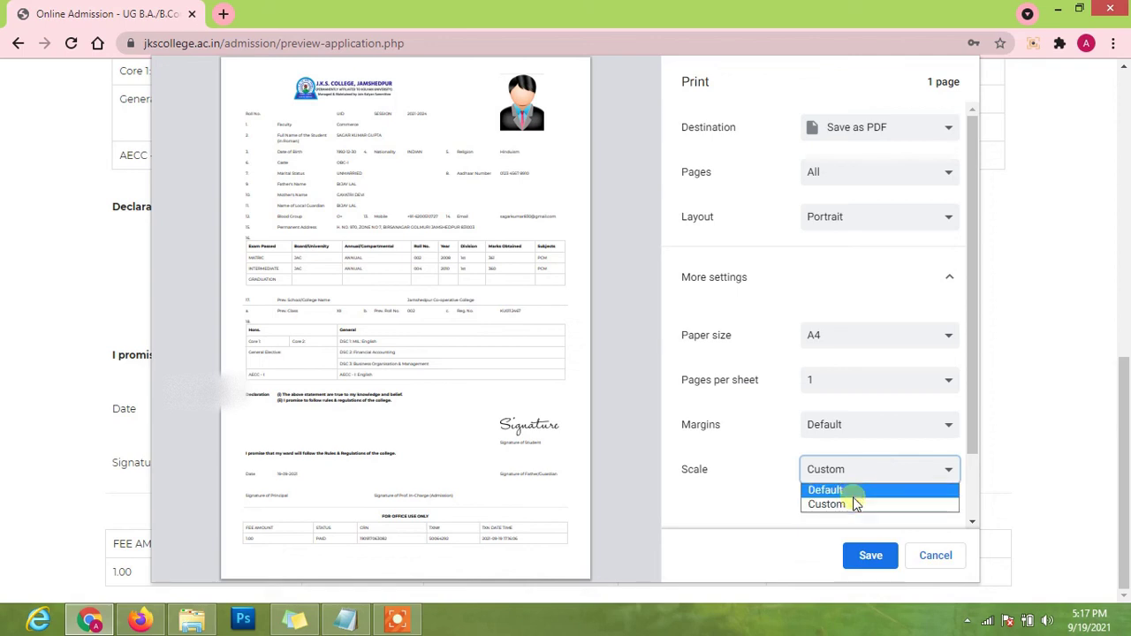
{"action": "left_click", "coordinate": [854, 491]}
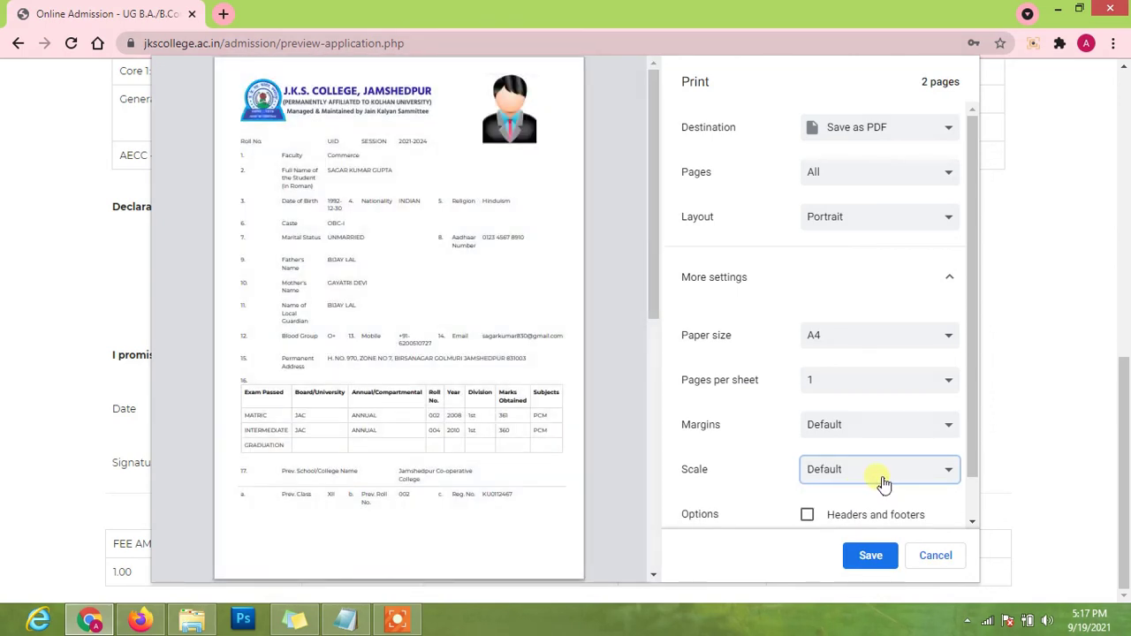
{"action": "scroll", "coordinate": [537, 434], "scroll_direction": "down", "scroll_amount": 6}
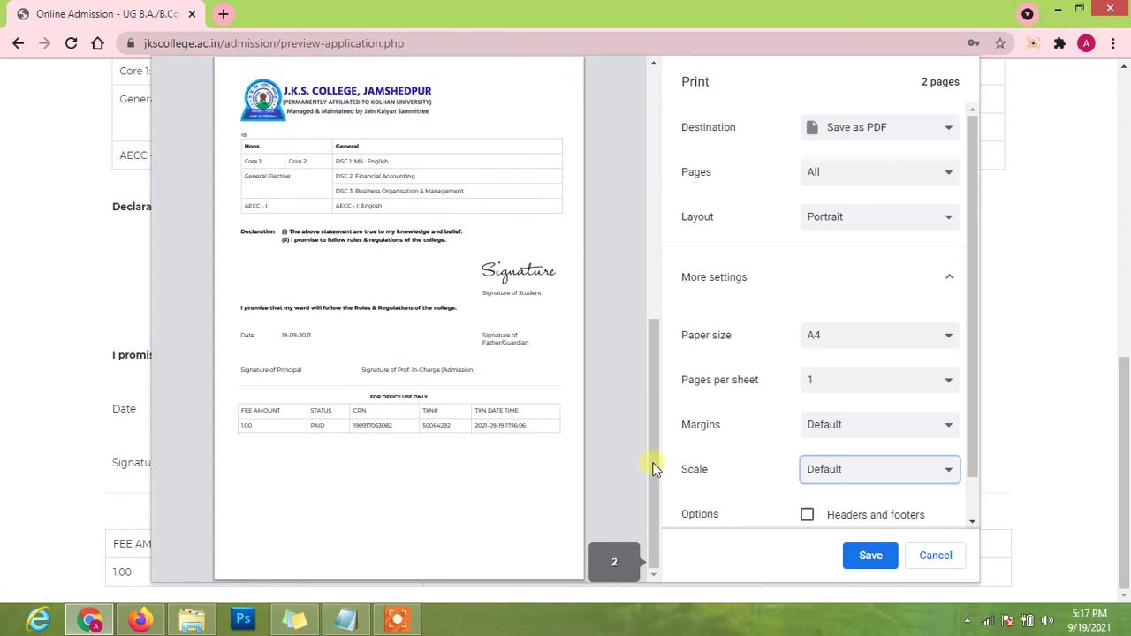
{"action": "left_click", "coordinate": [889, 471]}
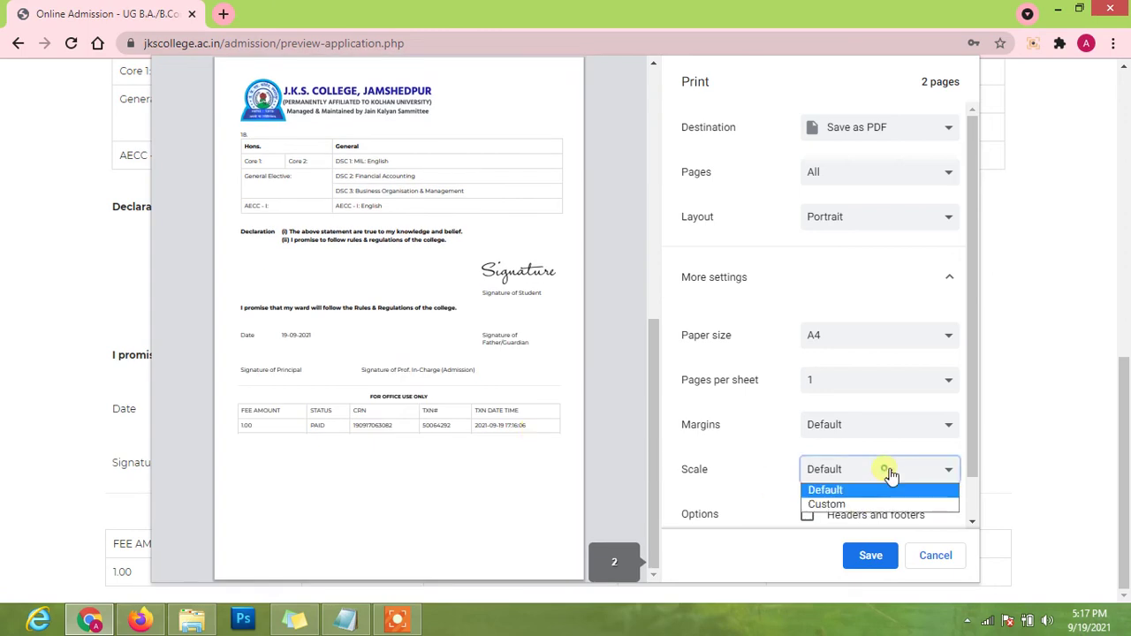
{"action": "left_click", "coordinate": [831, 506]}
{"action": "left_click", "coordinate": [830, 510]}
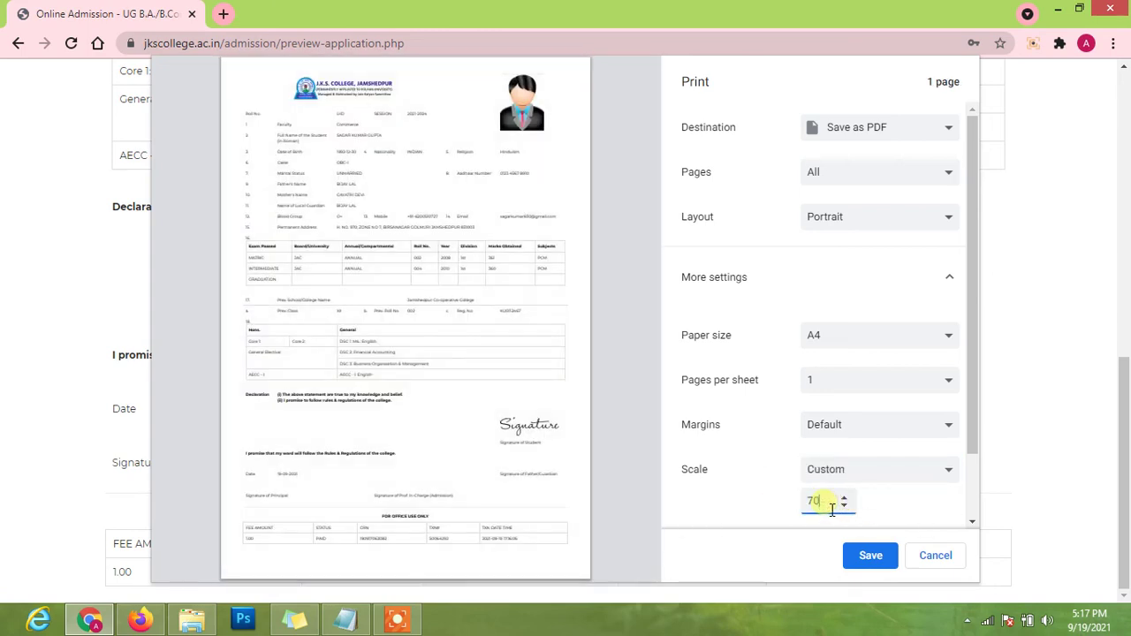
Save the form as a PDF, replacing the existing file, and show the desktop.
{"action": "left_click", "coordinate": [878, 555]}
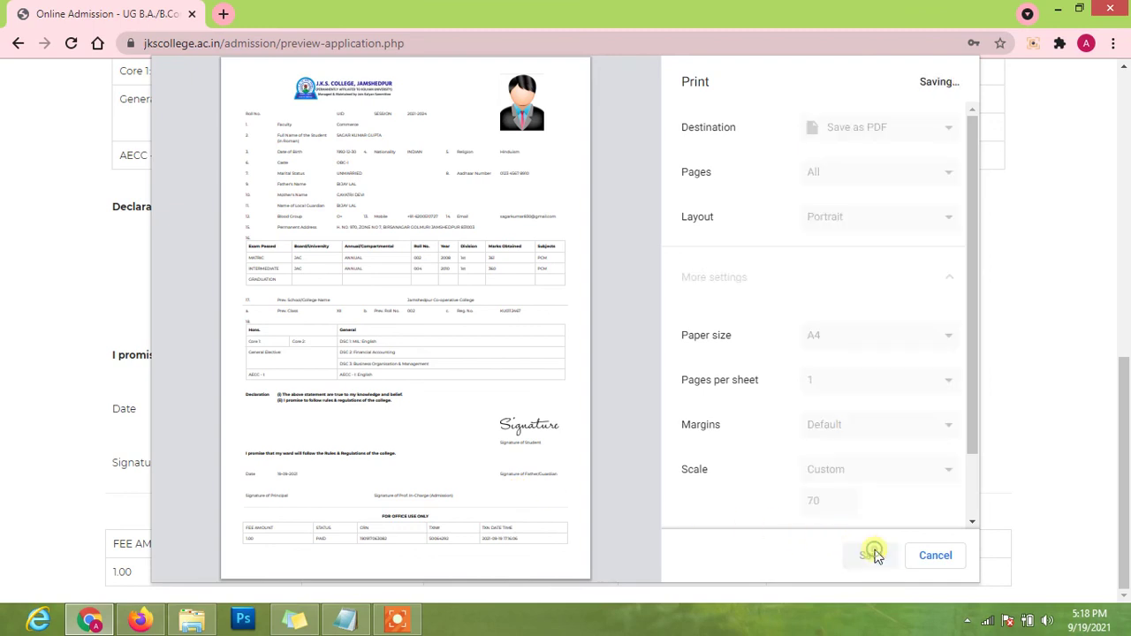
{"action": "left_click", "coordinate": [820, 432]}
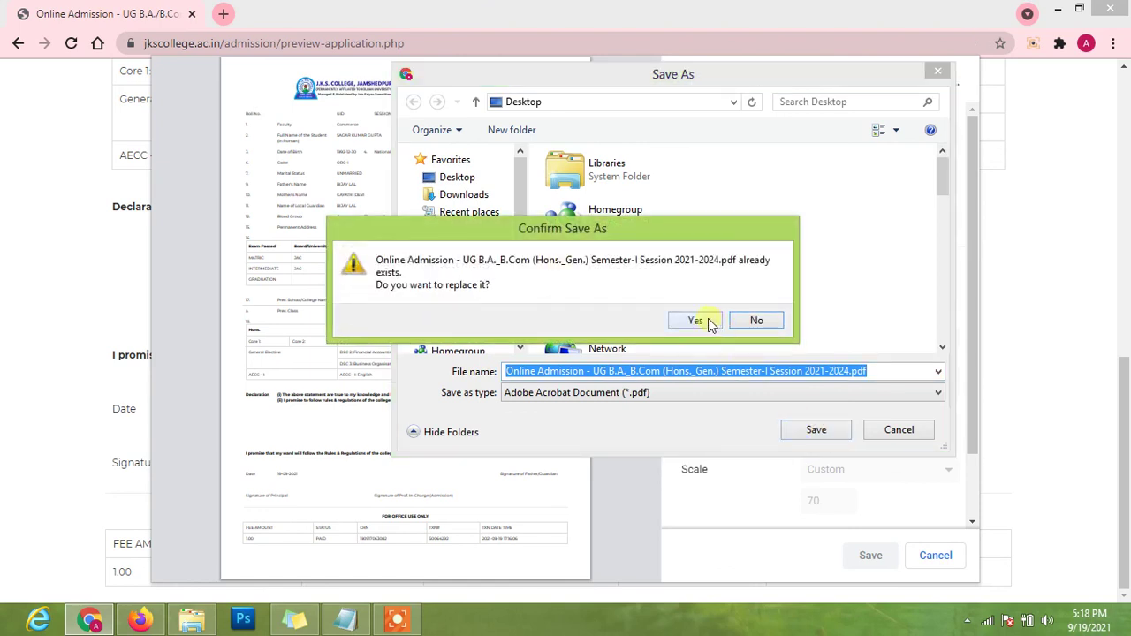
{"action": "left_click", "coordinate": [698, 320]}
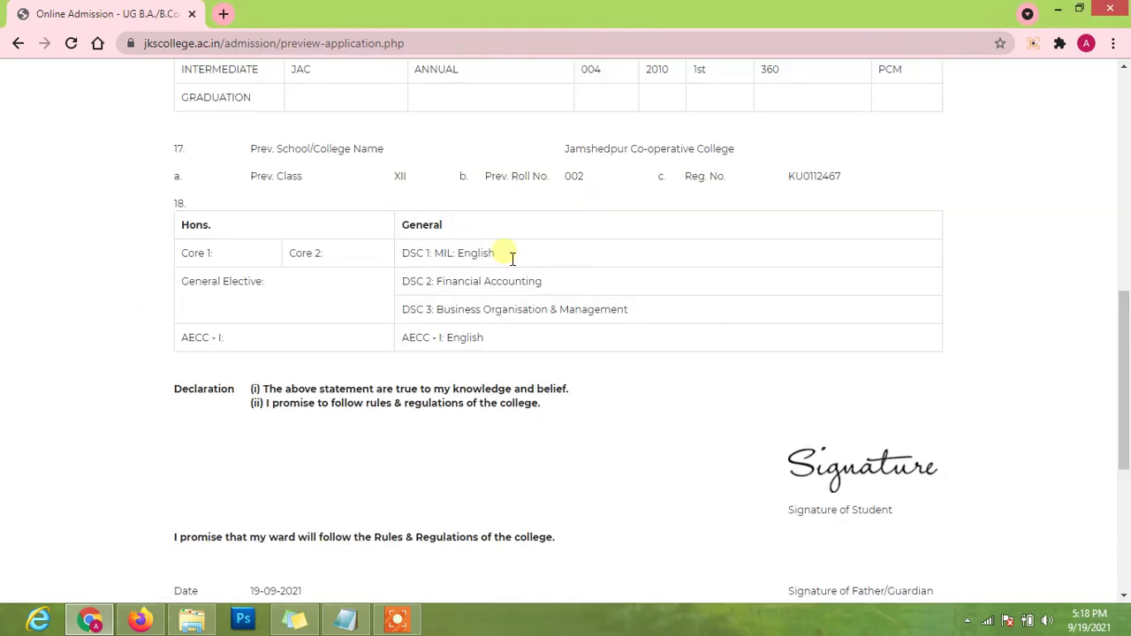
{"action": "key", "text": "super+d"}
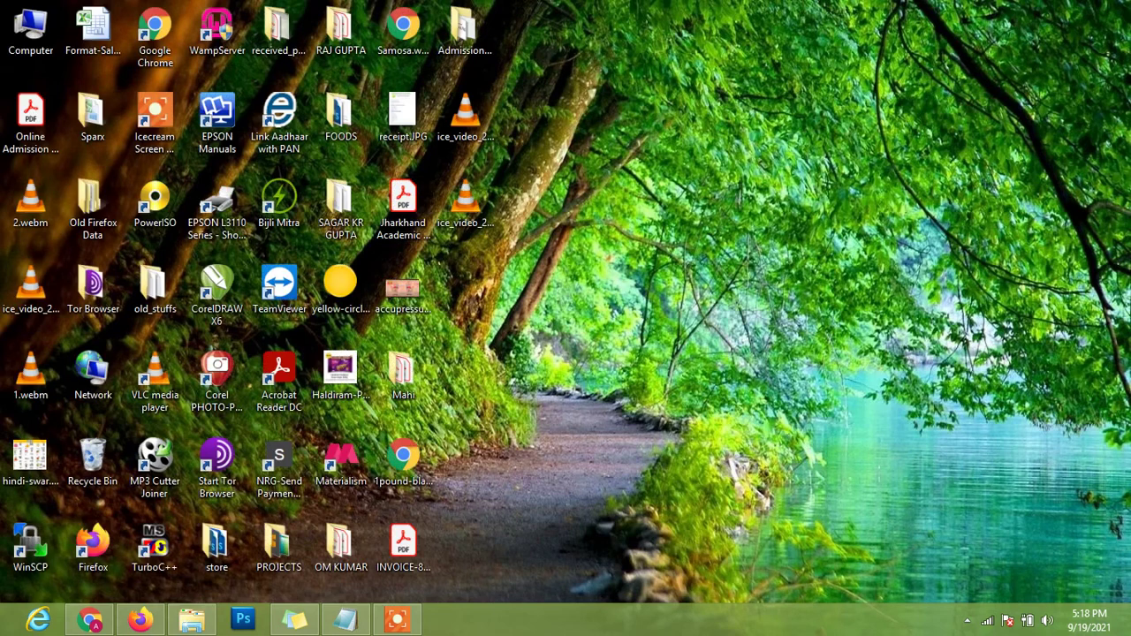
Open the Online Admission PDF from the desktop in Adobe Acrobat Reader DC.
{"action": "double_click", "coordinate": [30, 115]}
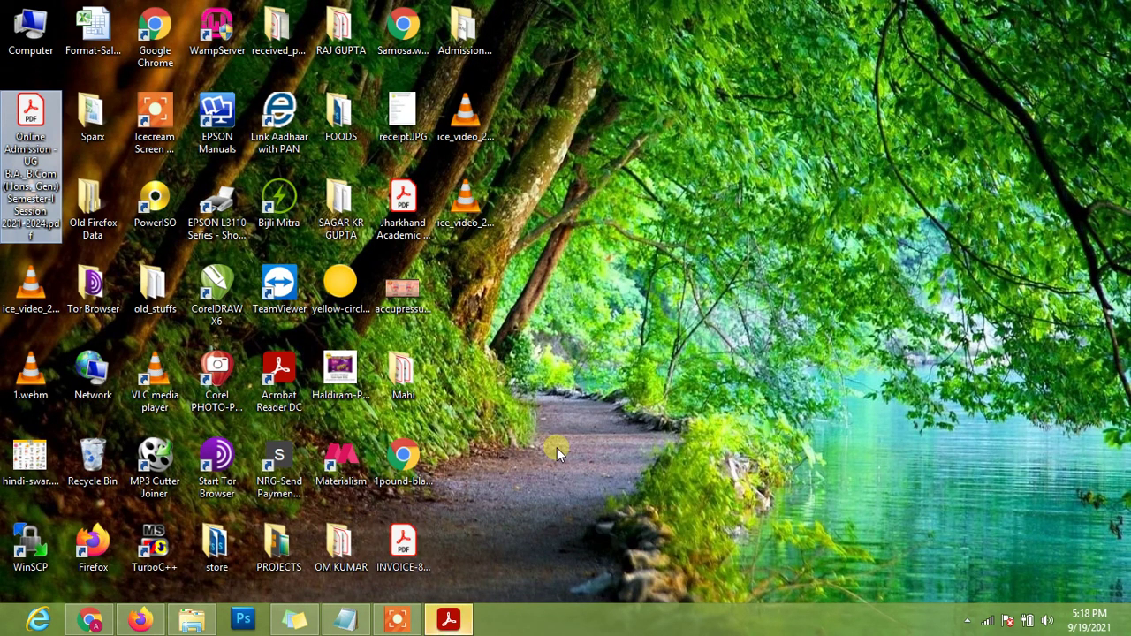
{"action": "left_click", "coordinate": [457, 616]}
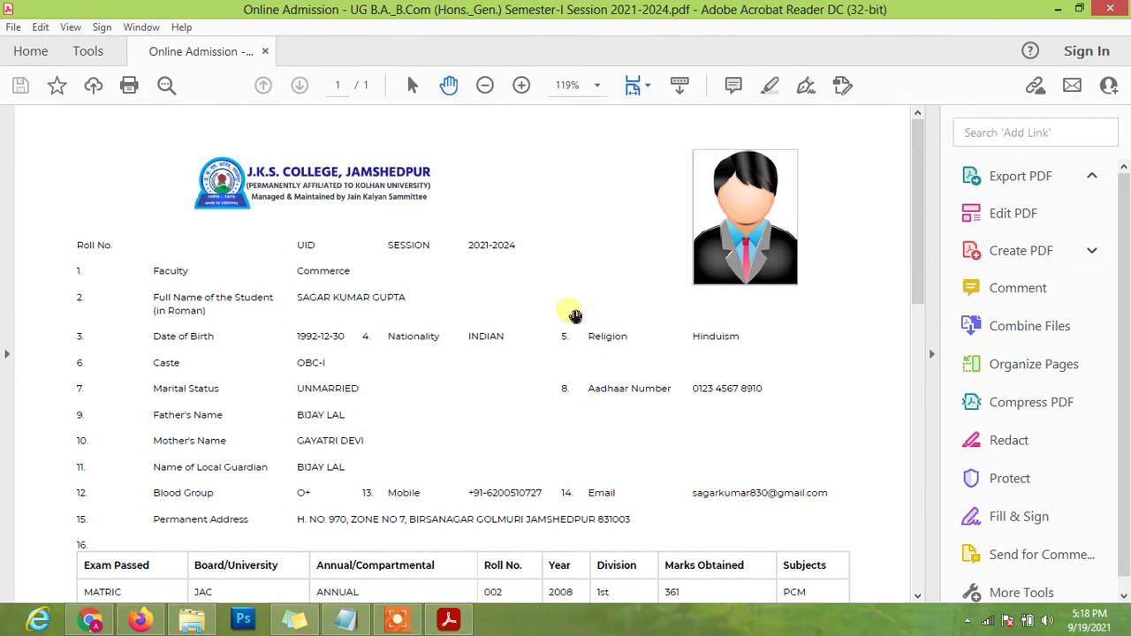
{"action": "scroll", "coordinate": [575, 316], "scroll_direction": "down", "scroll_amount": 1}
{"action": "scroll", "coordinate": [575, 316], "scroll_direction": "down", "scroll_amount": 3}
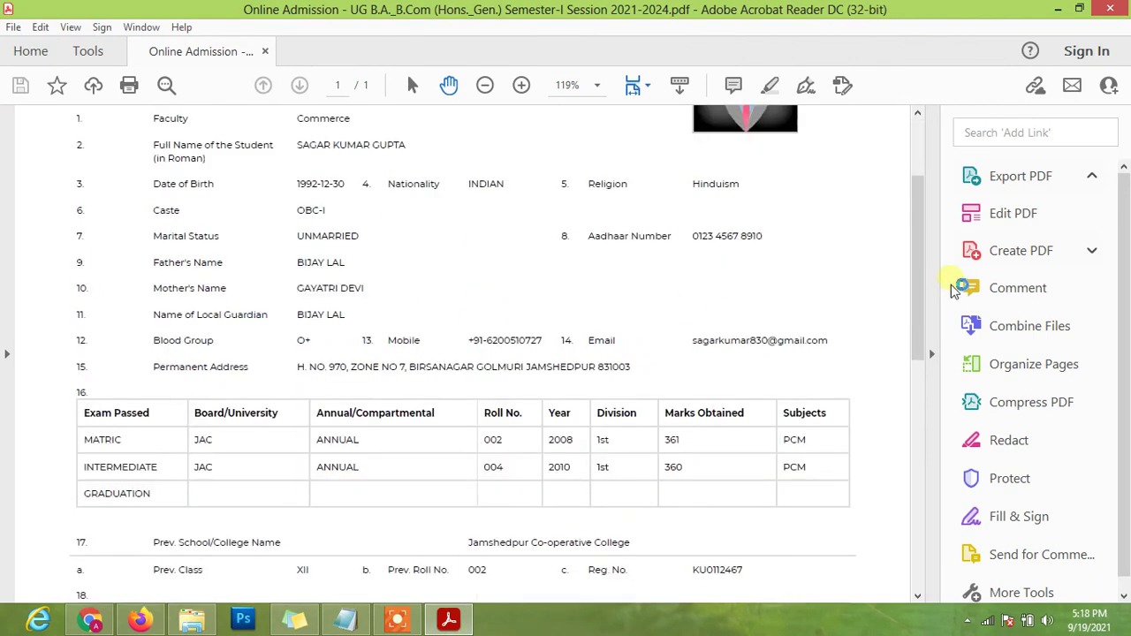
{"action": "left_click_drag", "start_coordinate": [922, 270], "coordinate": [922, 517]}
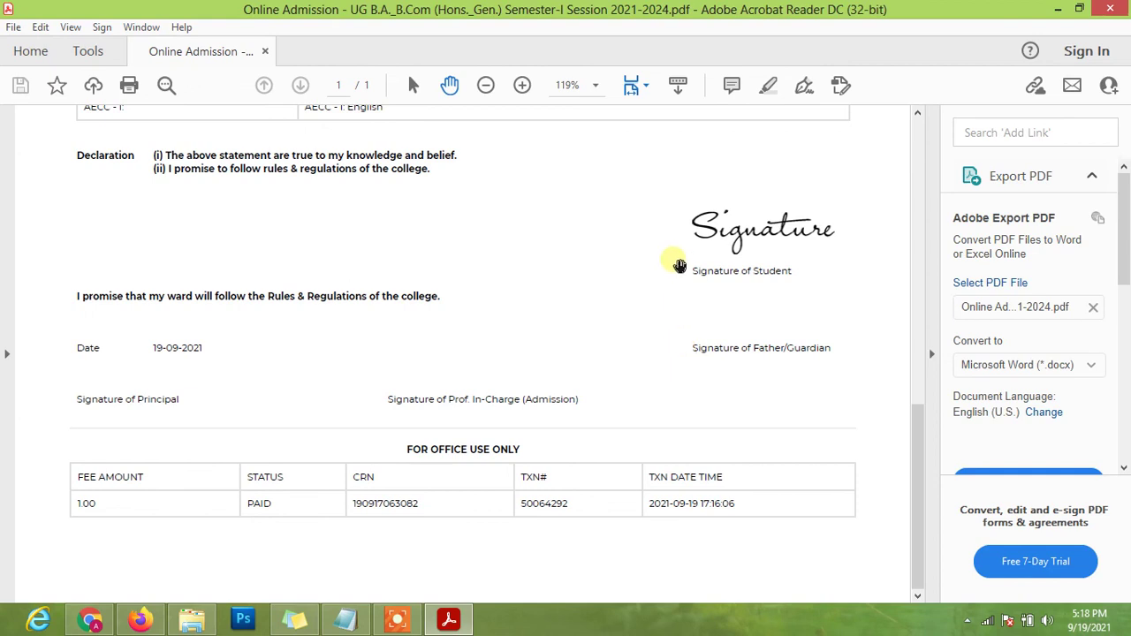
{"action": "left_click_drag", "start_coordinate": [919, 436], "coordinate": [919, 144]}
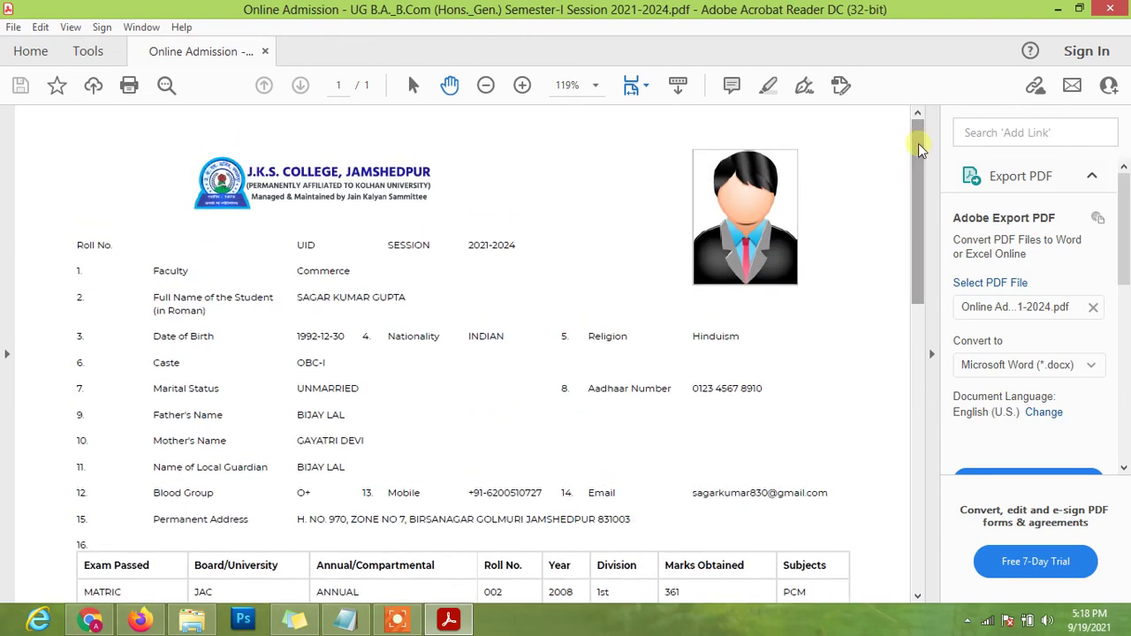